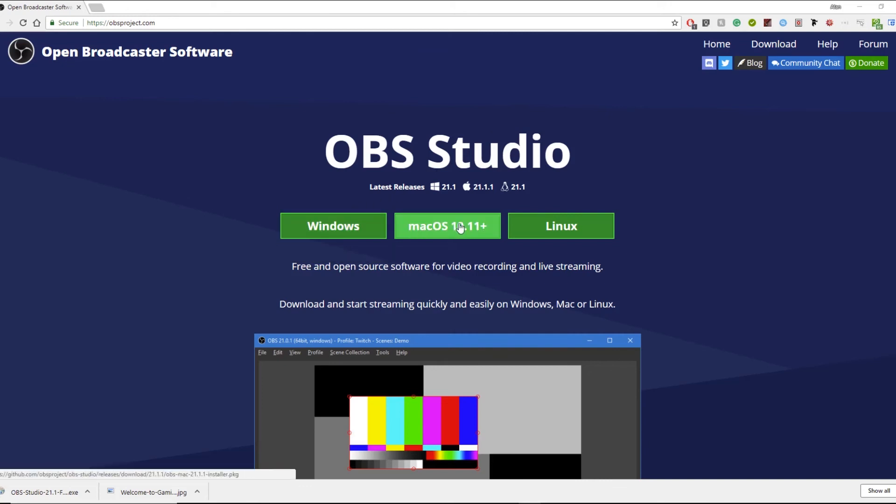
Download the Windows installer from the green button on obsproject.com.
left_click(355, 231)
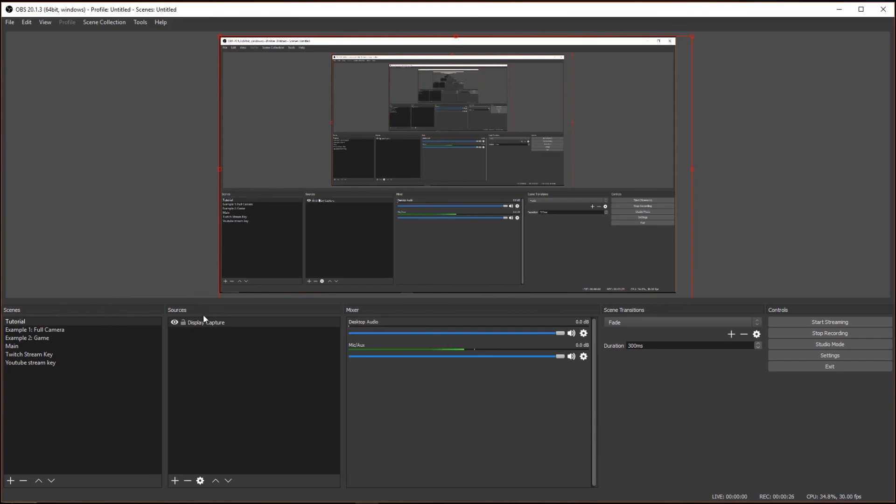
left_click(238, 359)
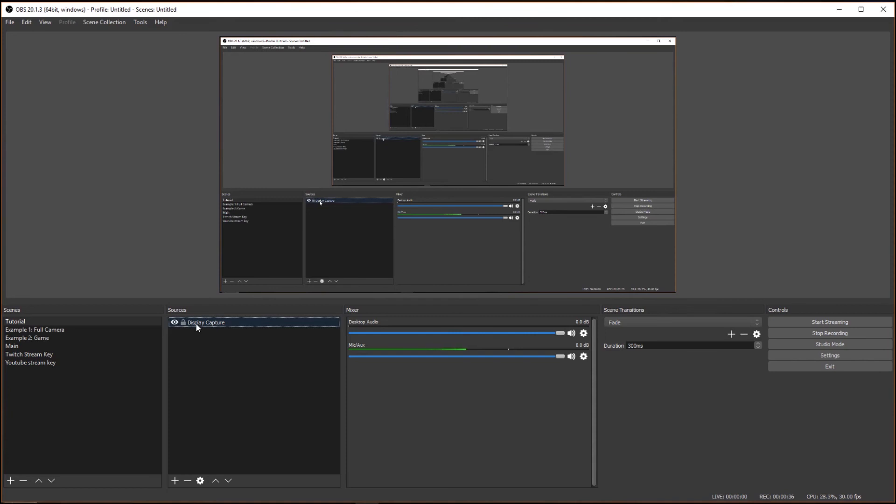
From the Sources + menu, try a Media Source, cancel it, and start a Game Capture source instead.
left_click(176, 481)
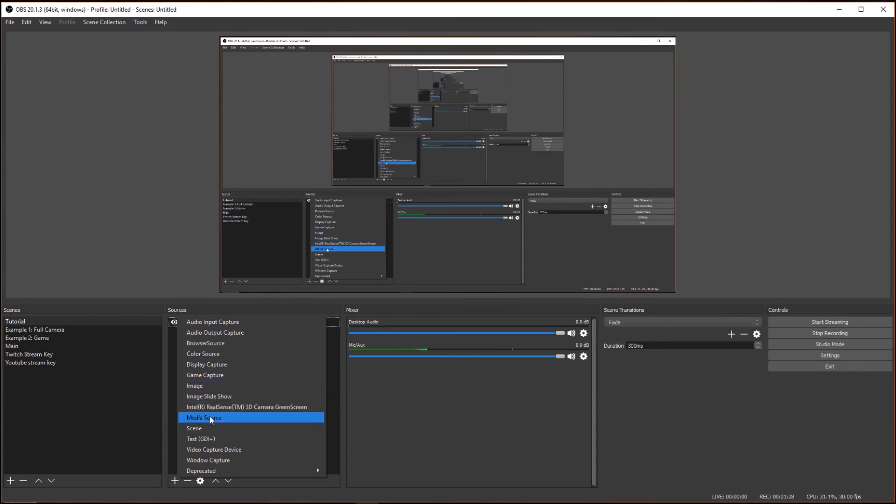
left_click(209, 419)
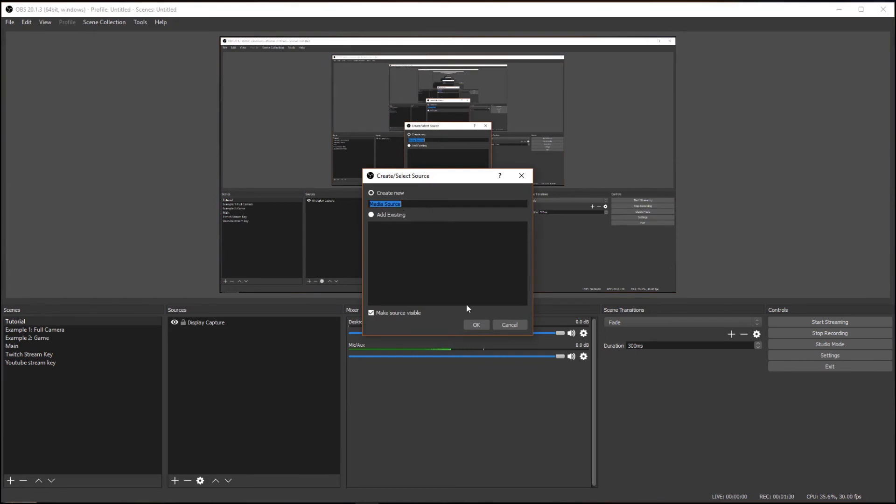
left_click(510, 326)
left_click(176, 480)
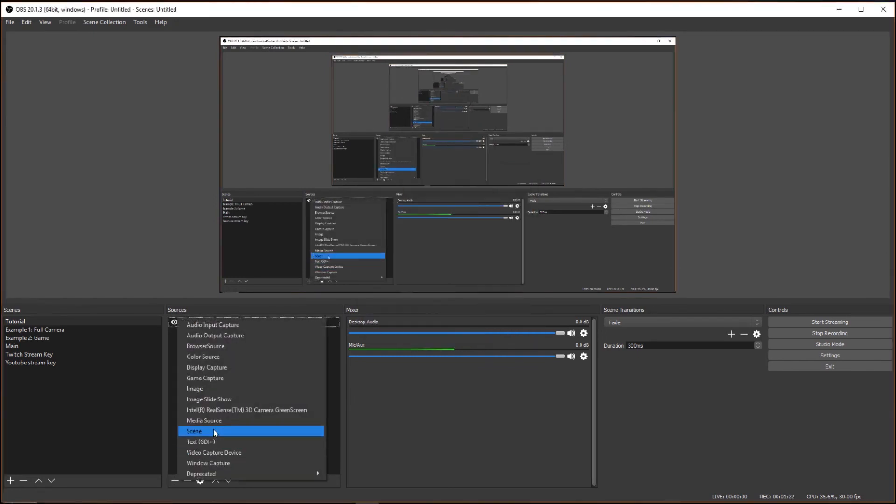
left_click(207, 378)
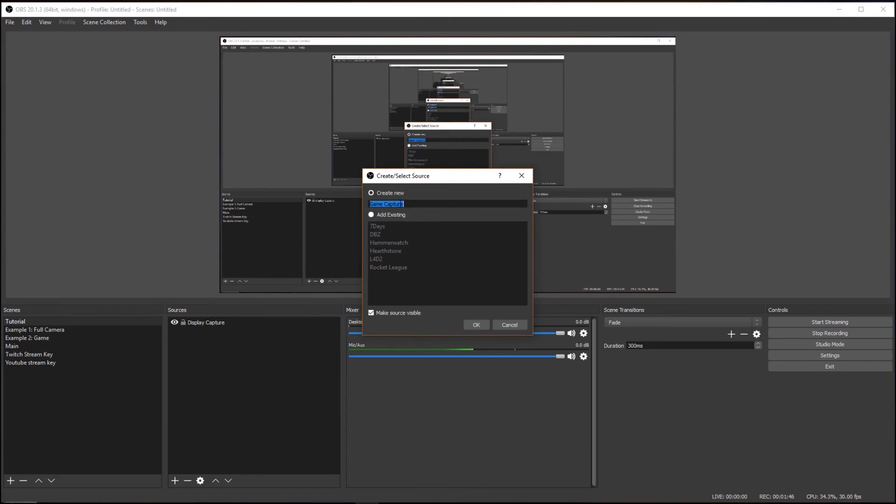
Create a Game Capture source named 'game name' in Capture specific window mode targeting the Hearthstone window.
key("BackSpace")
type("game n")
type("ame")
left_click(477, 325)
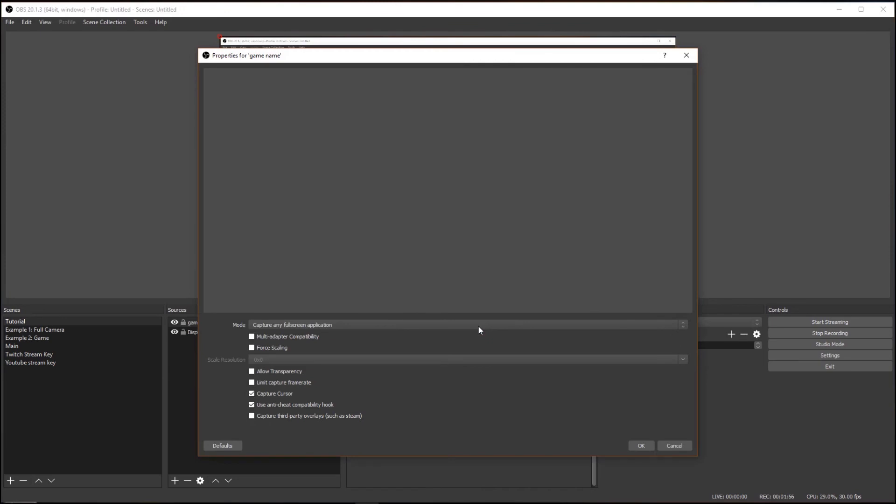
left_click(331, 324)
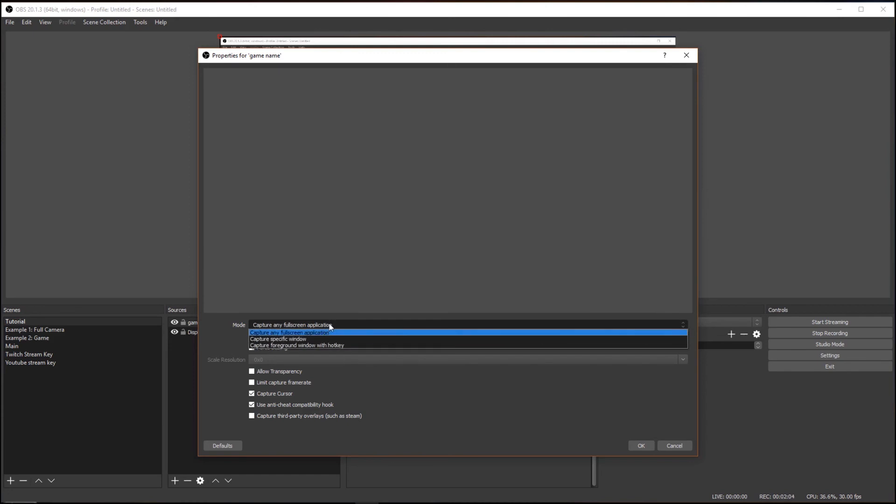
left_click(305, 338)
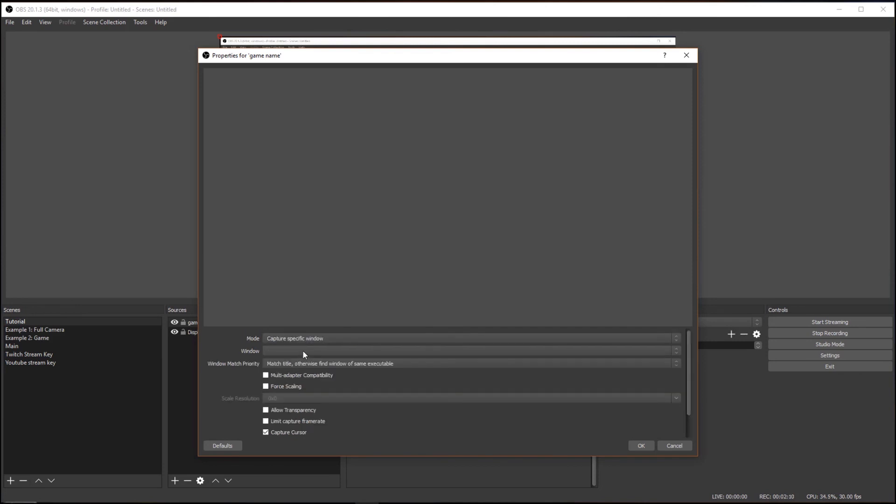
left_click(303, 350)
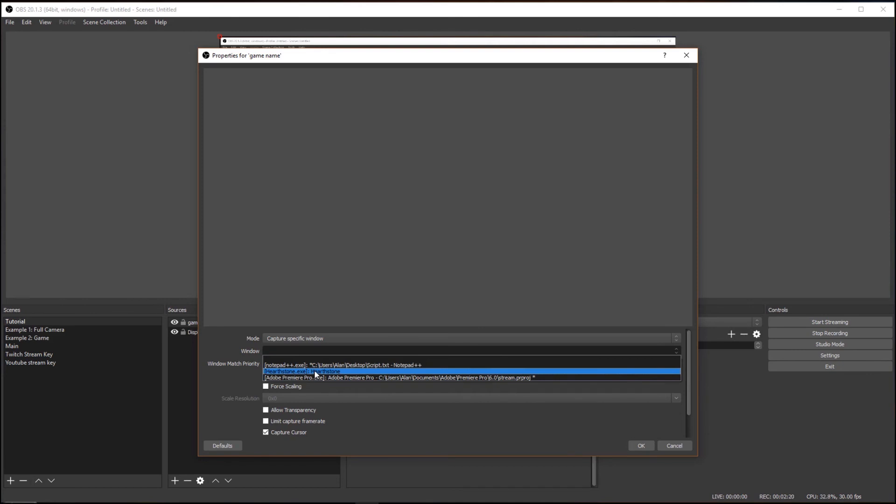
left_click(314, 370)
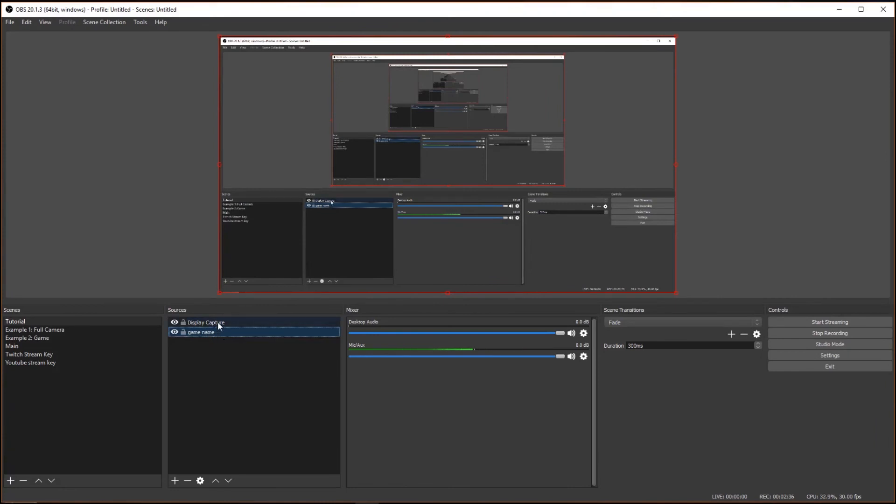
left_click(217, 322)
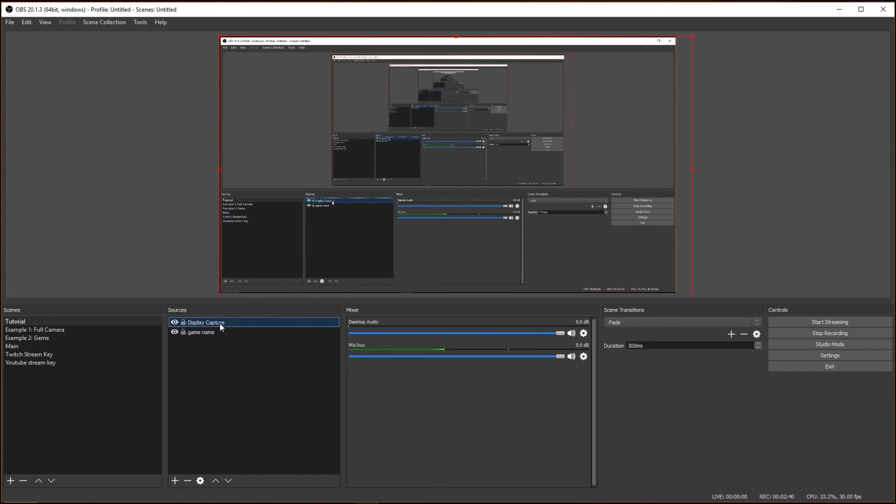
left_click(216, 333)
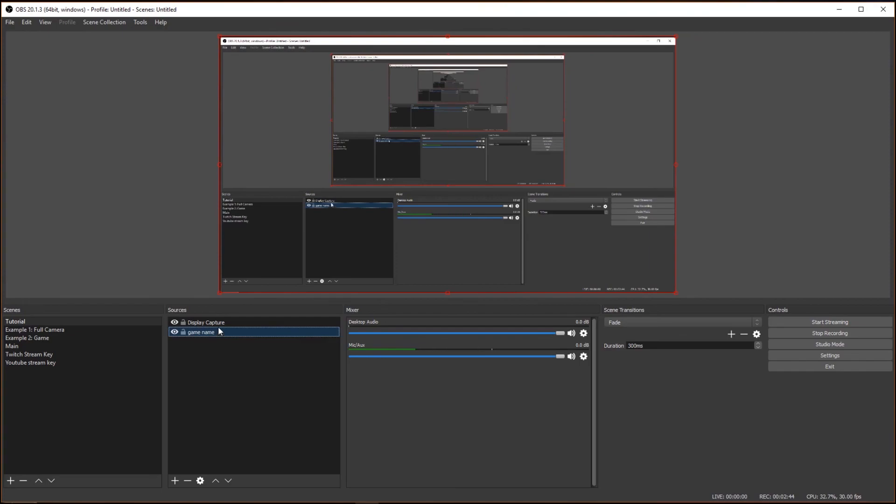
left_click(219, 322)
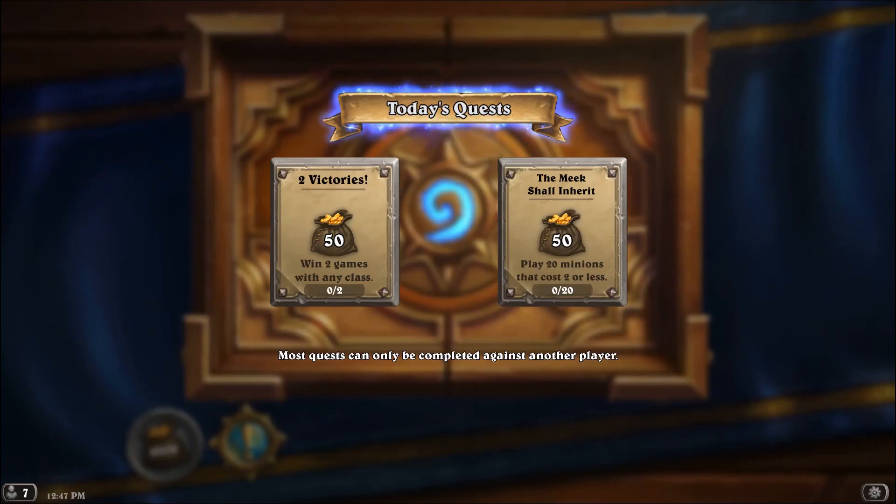
left_click(210, 331)
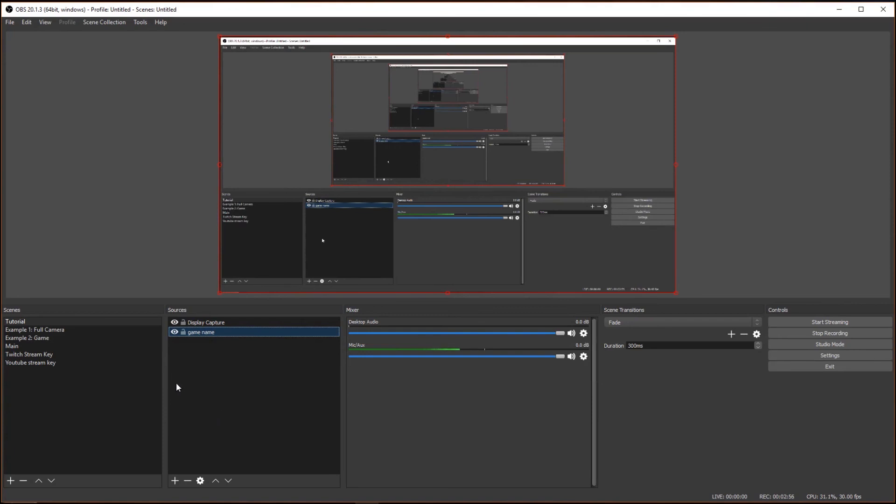
left_click(26, 323)
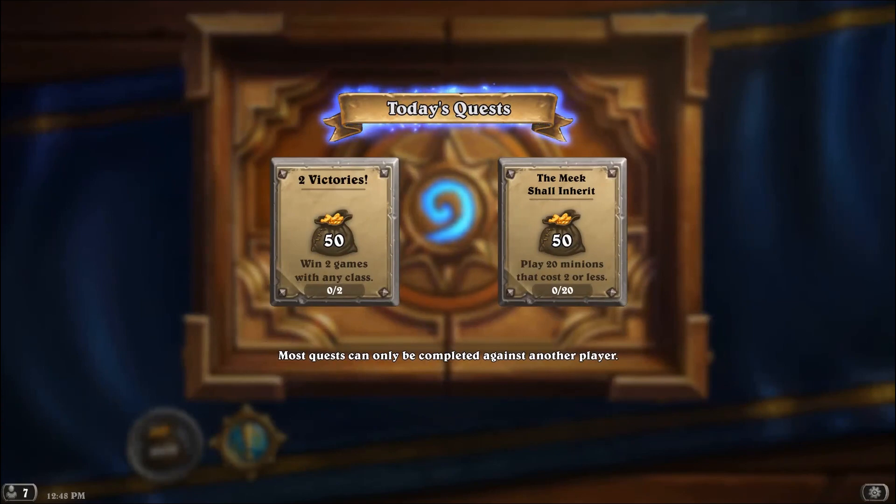
left_click(30, 322)
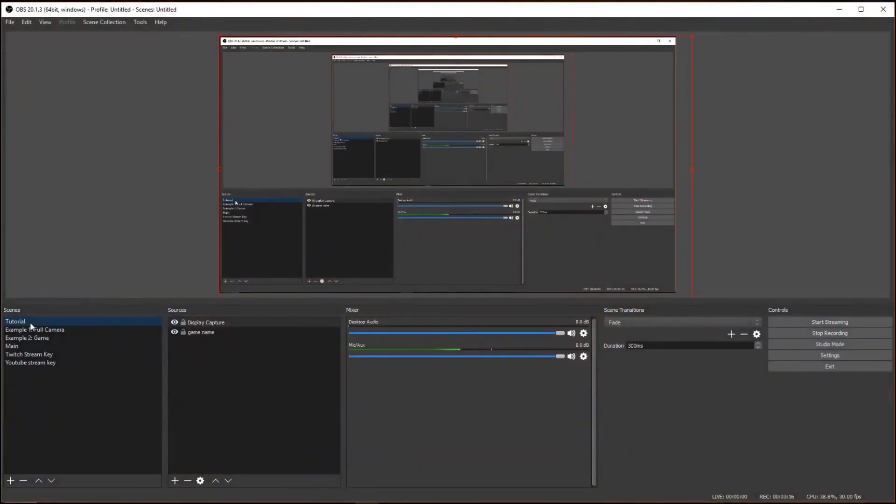
left_click(830, 333)
left_click(9, 22)
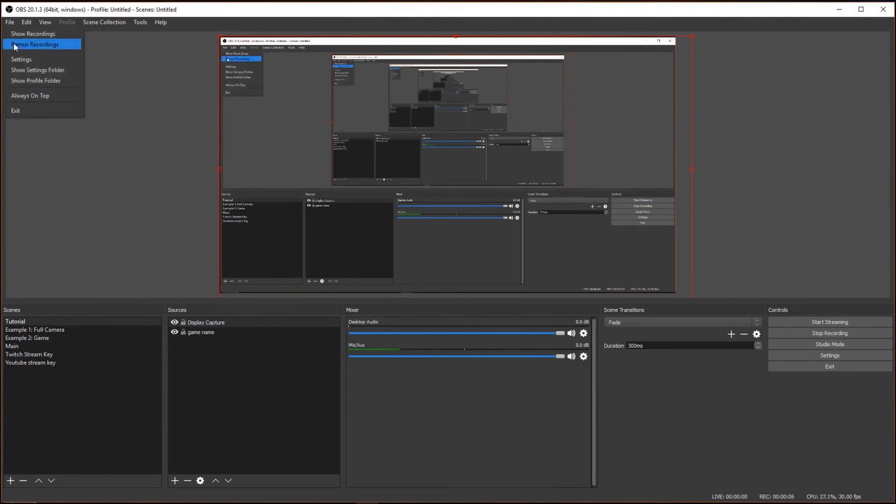
In Settings > General, switch the Theme from Dark through Default to Rachni.
left_click(15, 62)
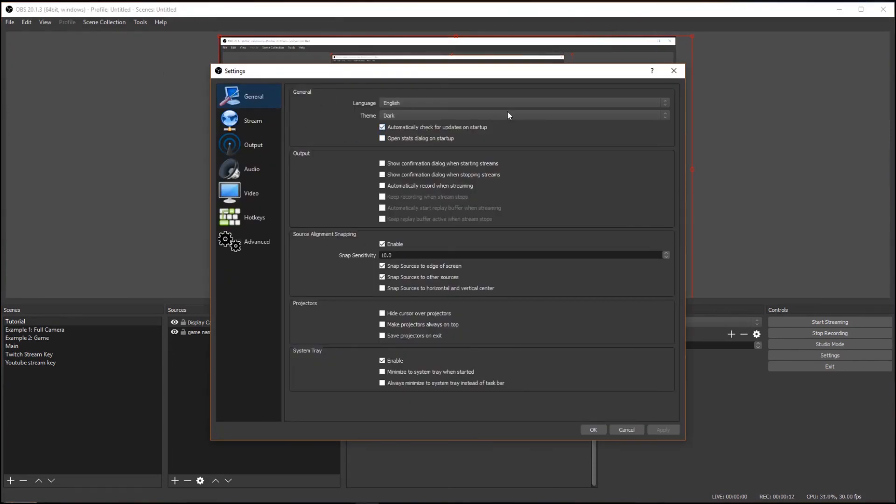
left_click(453, 106)
left_click(445, 115)
left_click(441, 129)
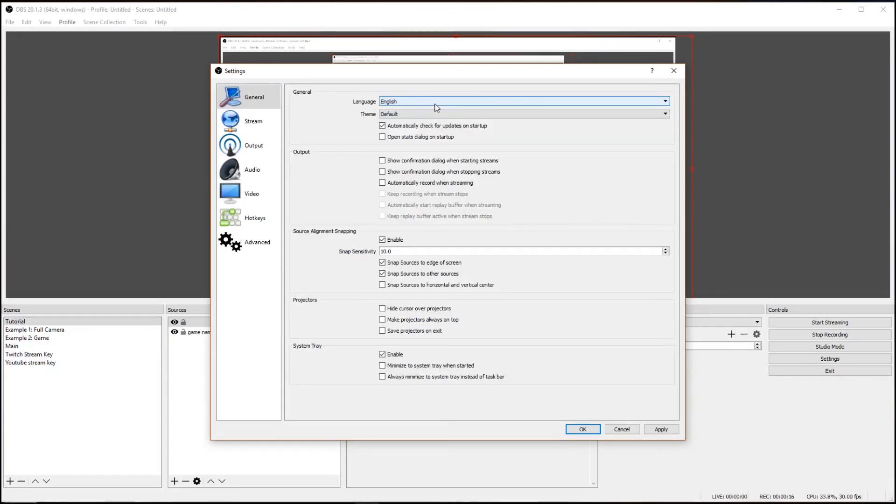
left_click(434, 114)
left_click(425, 132)
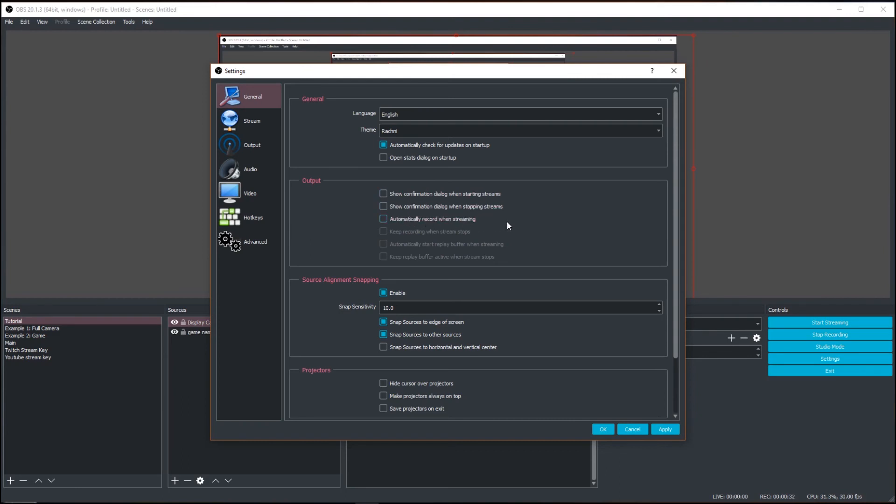
scroll(317, 239, "down", 3)
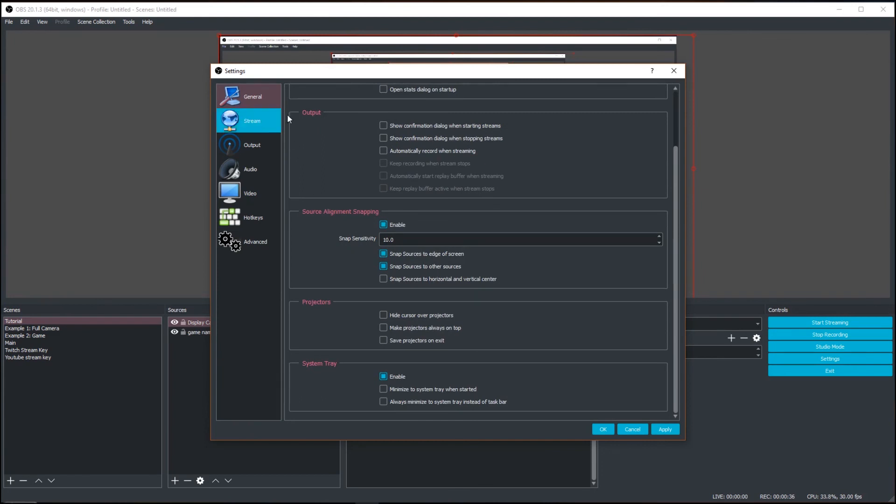
left_click(257, 121)
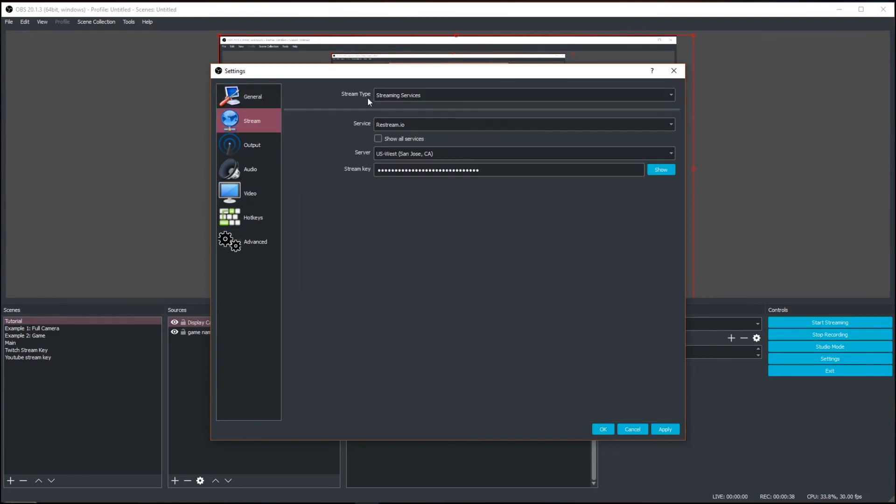
Keep Streaming Services as stream type, change the service from Restream.io to Twitch, and save with OK.
left_click(420, 96)
left_click(420, 93)
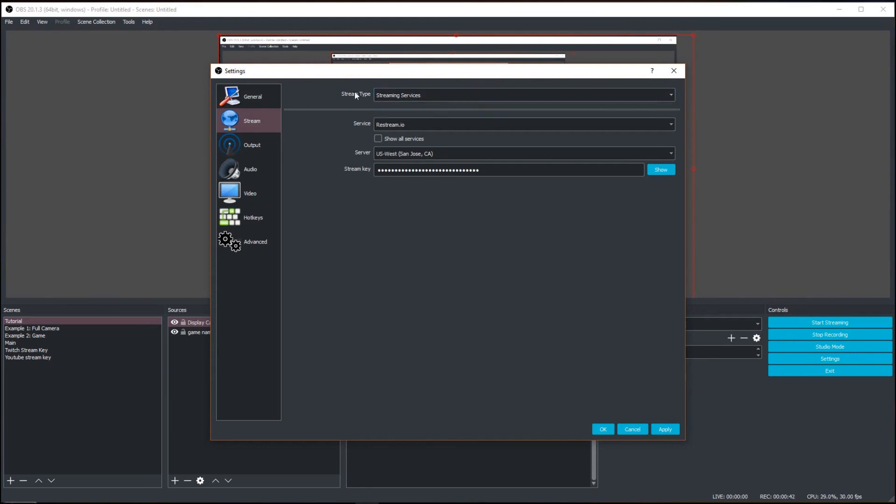
left_click(396, 97)
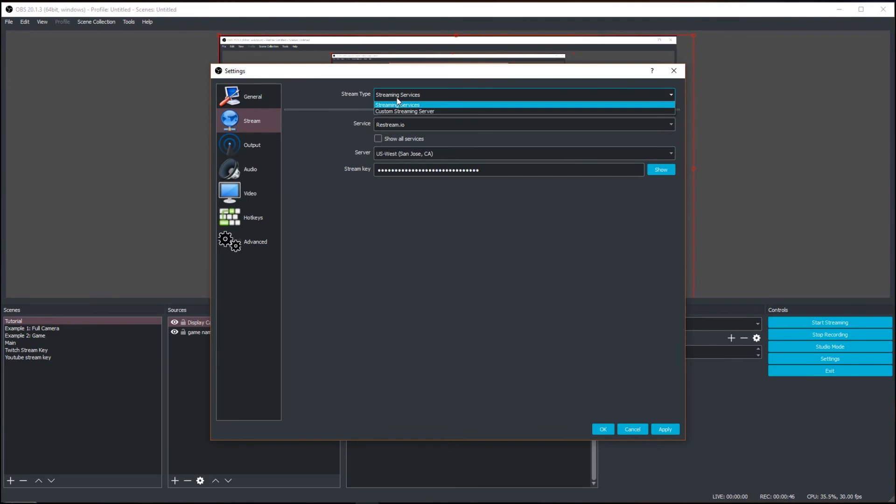
left_click(397, 98)
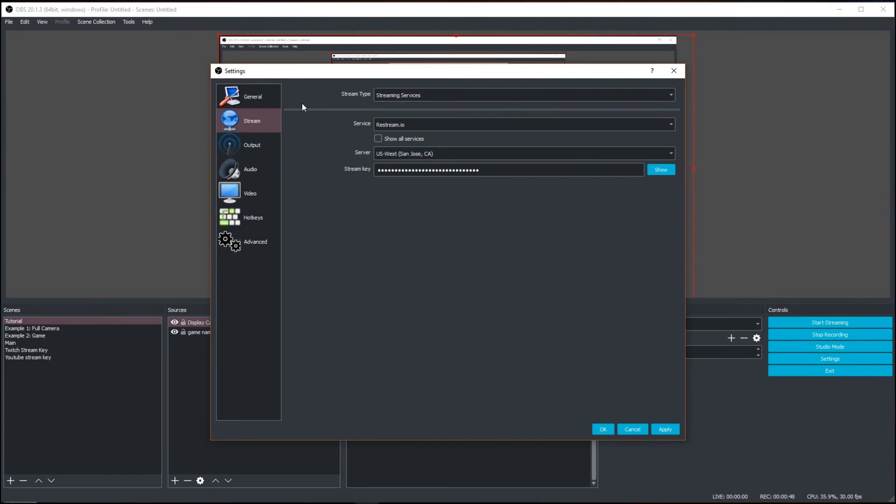
left_click(419, 124)
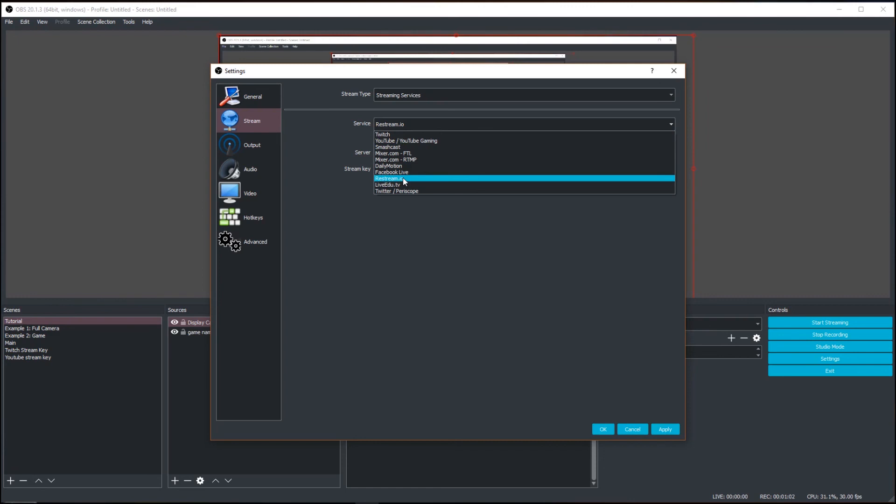
left_click(320, 153)
left_click(408, 124)
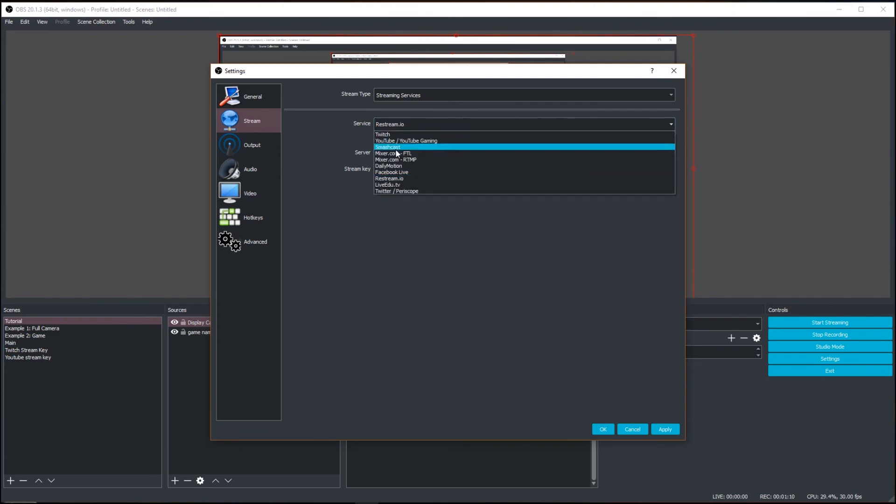
left_click(395, 138)
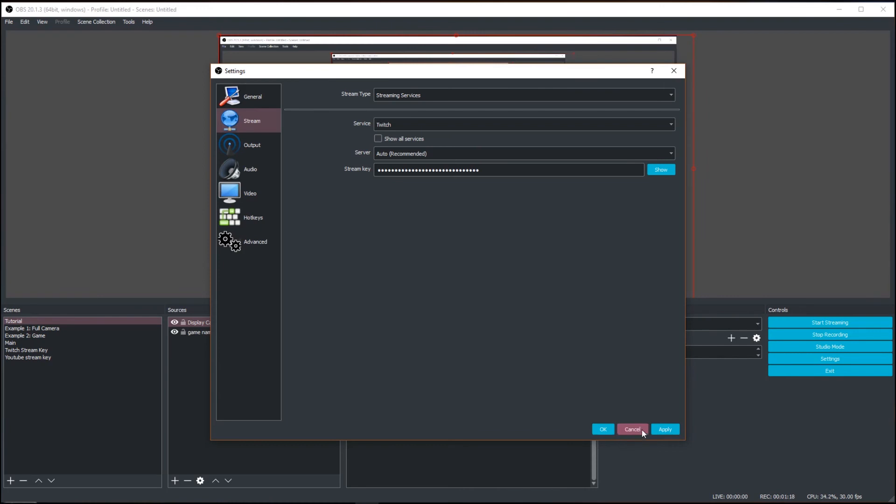
left_click(607, 426)
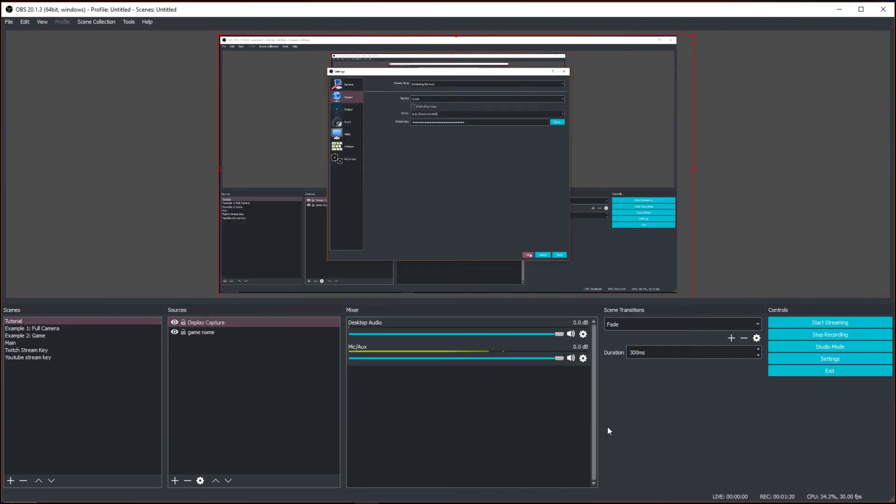
Return to the Stream settings page, focus the stream key field, and Alt+Tab to Chrome.
left_click(9, 22)
left_click(31, 55)
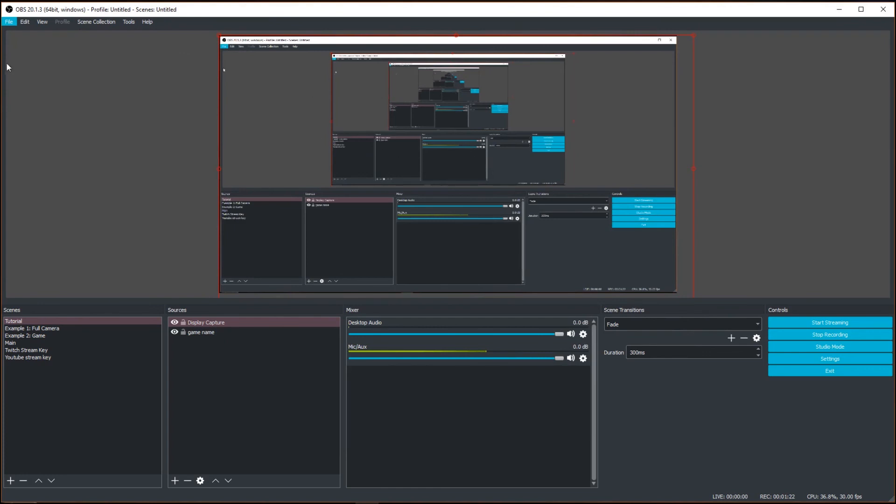
left_click(260, 123)
left_click(382, 170)
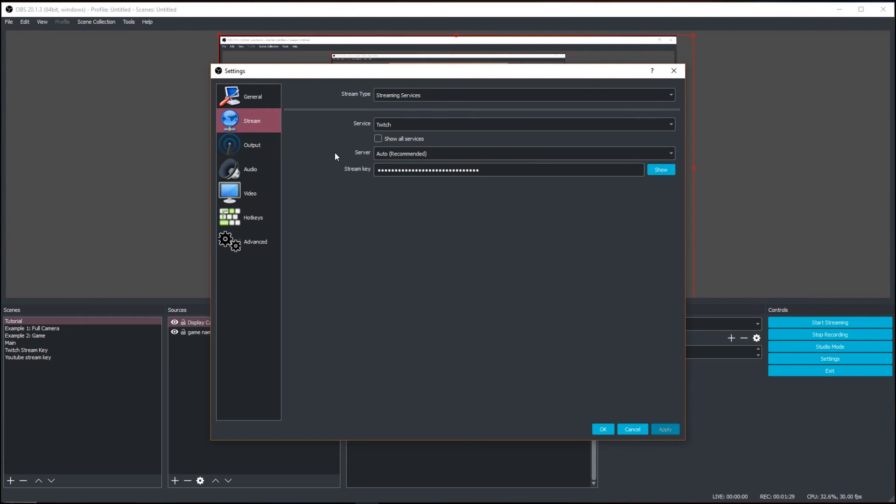
key("alt+Tab")
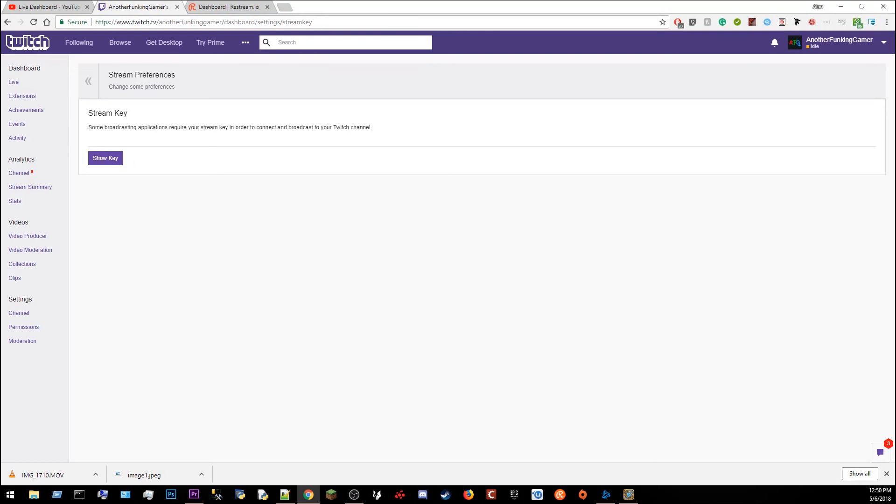
left_click(839, 46)
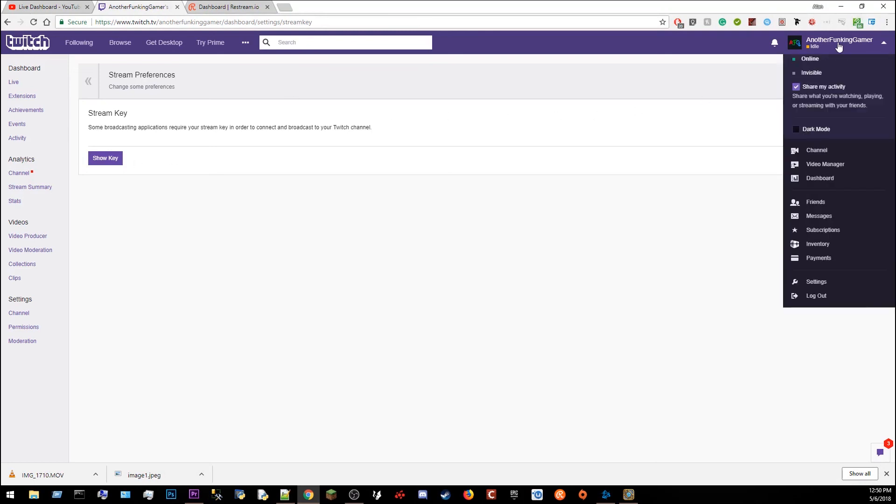
left_click(820, 177)
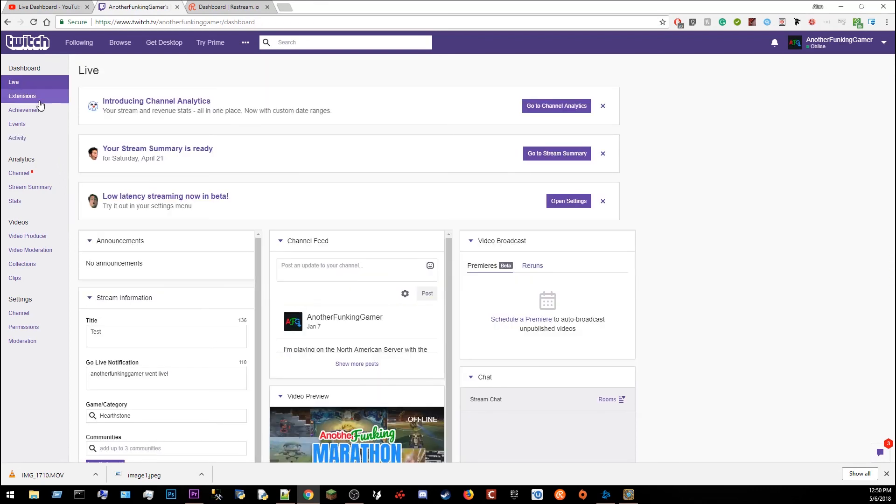
left_click(19, 313)
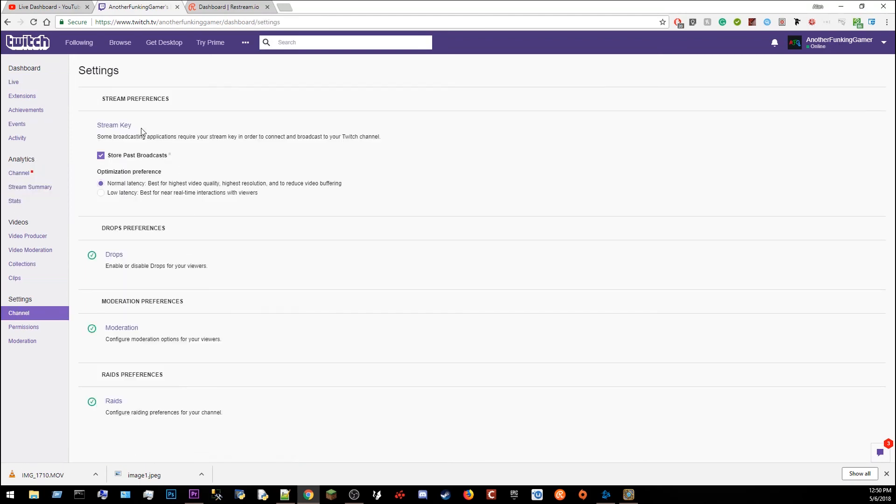
left_click(116, 126)
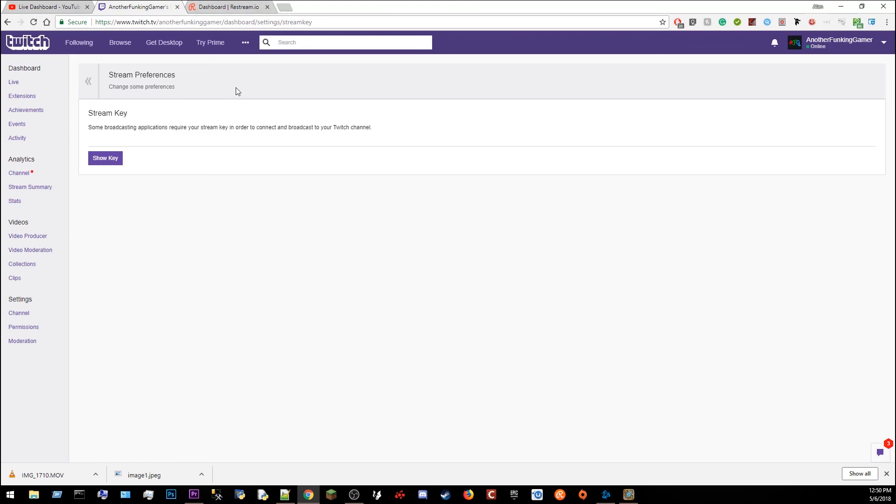
left_click(49, 7)
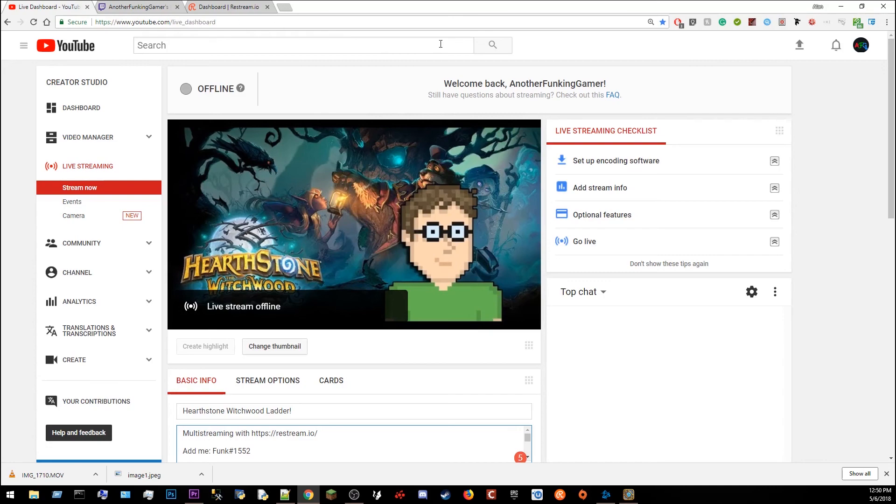
scroll(811, 92, "down", 5)
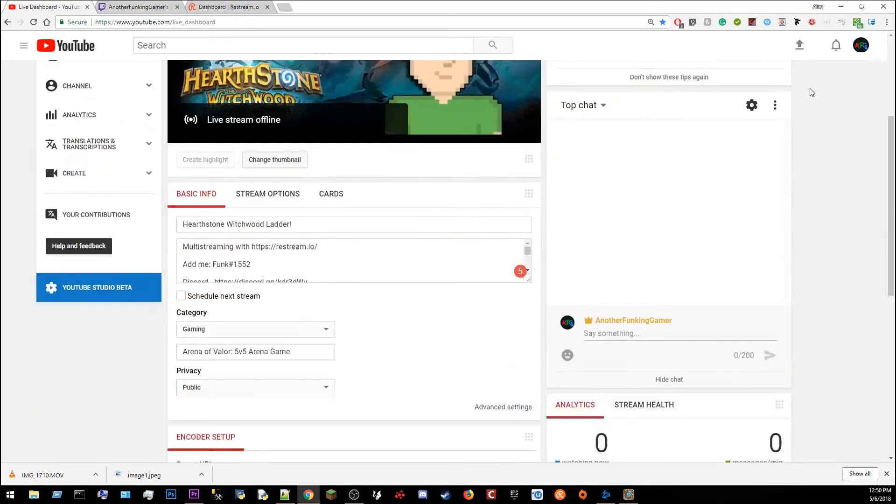
scroll(811, 92, "down", 5)
scroll(811, 92, "down", 5)
scroll(811, 92, "down", 3)
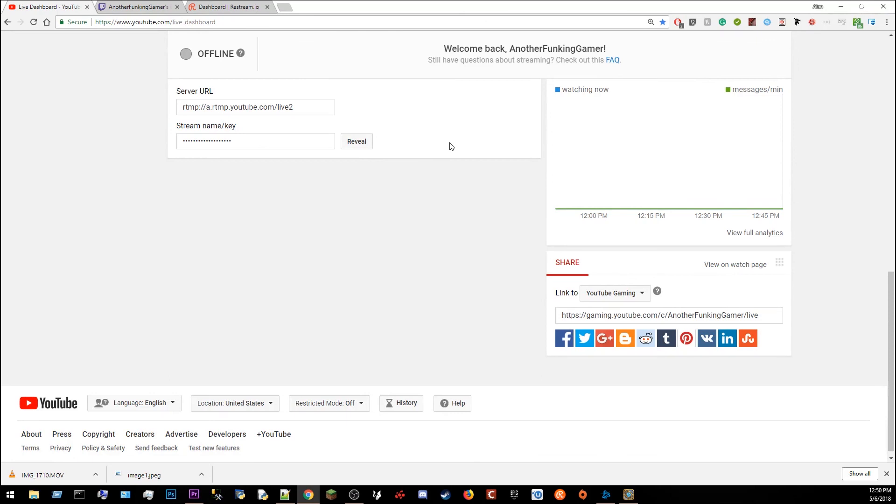
View the Restream.io dashboard with its RTMP URL and stream key, then return to OBS's File menu.
left_click(228, 6)
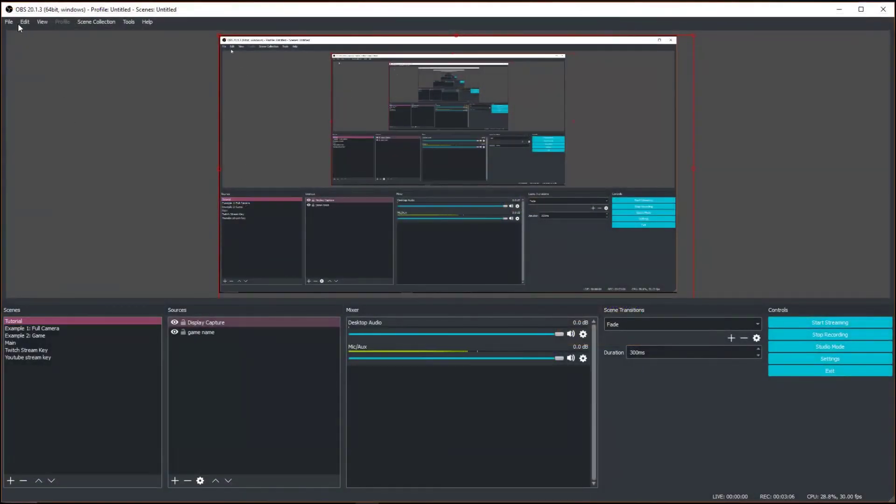
left_click(10, 22)
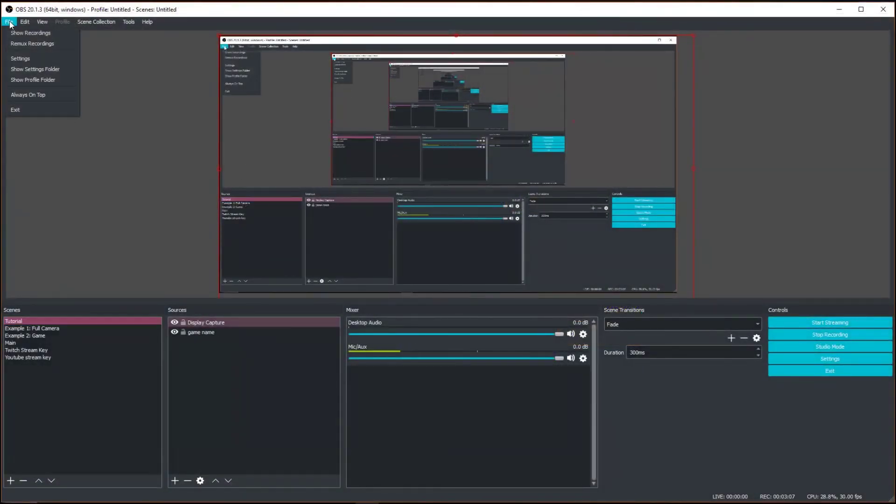
In Settings > Stream, set the service back to Restream.io.
left_click(21, 59)
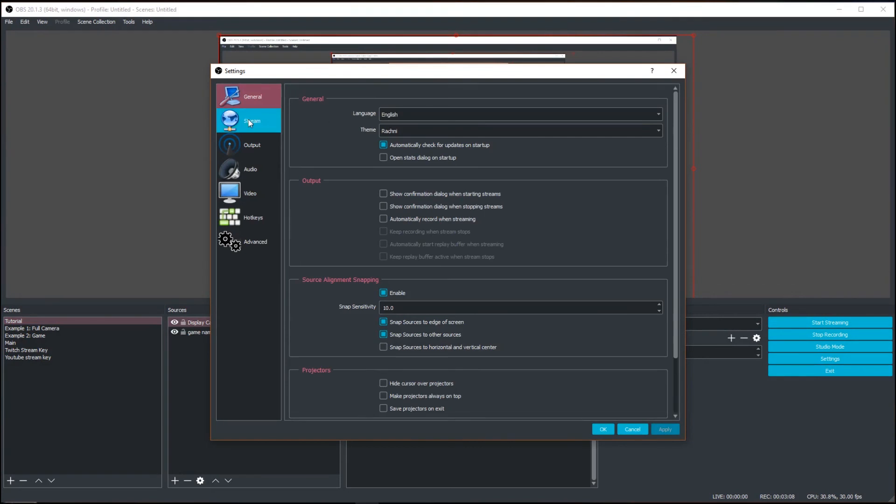
left_click(249, 119)
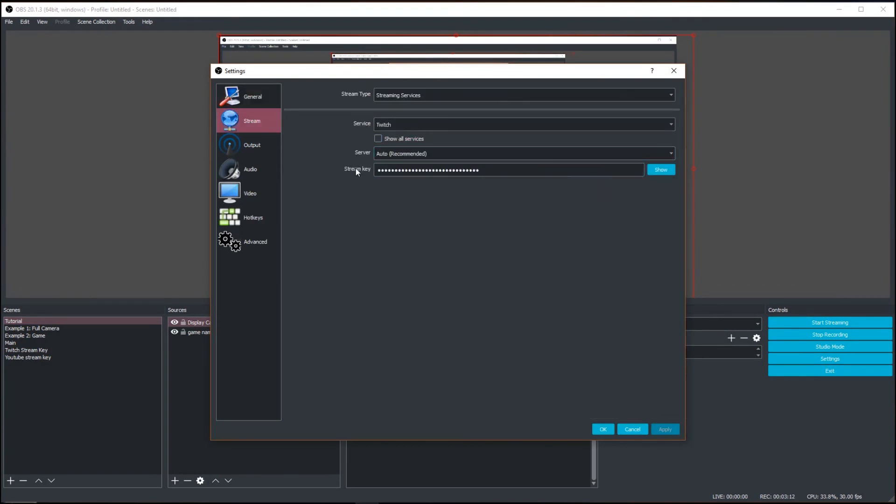
left_click(389, 124)
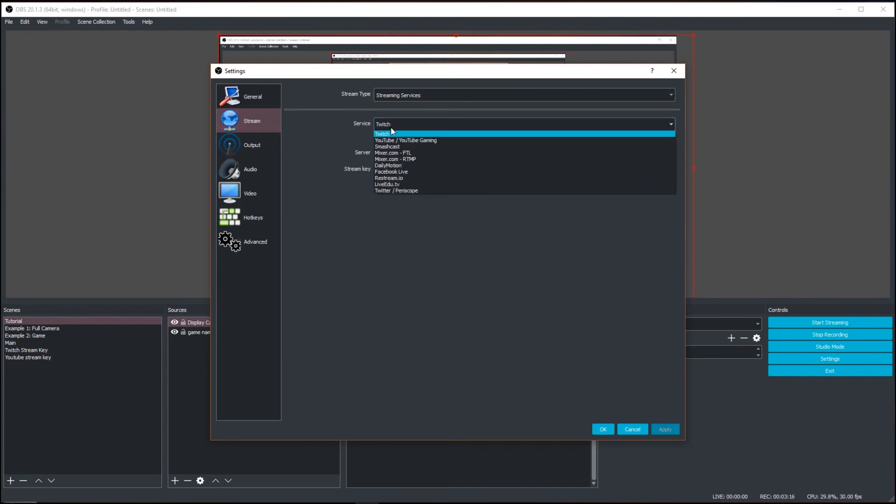
left_click(389, 172)
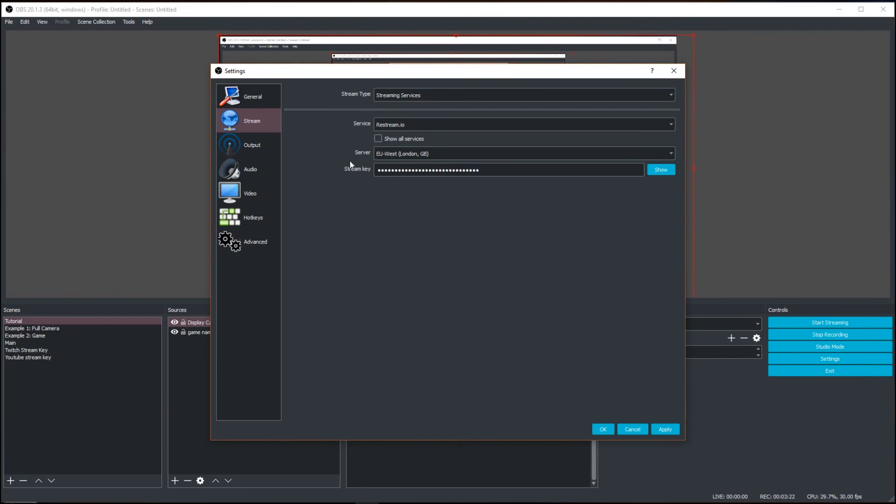
left_click(663, 425)
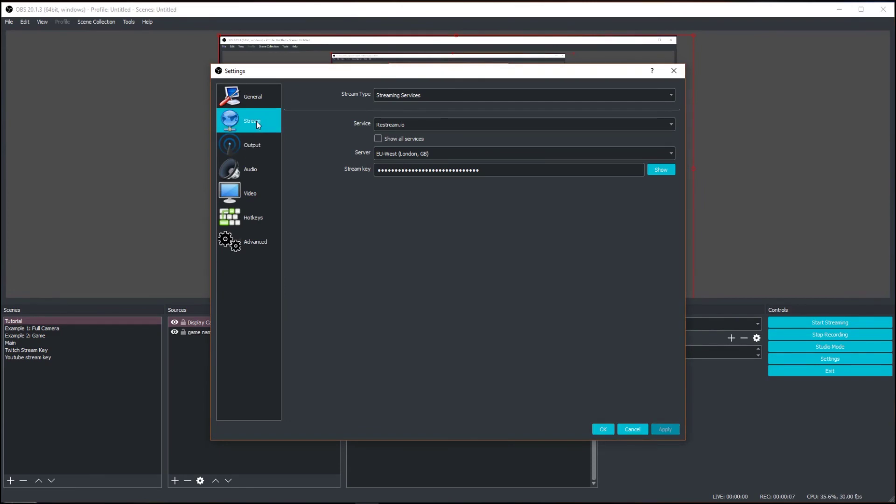
In Output > Streaming, settle the encoder Preset on Twitch after trying YouTube, keeping Quality Preset Balanced.
left_click(259, 144)
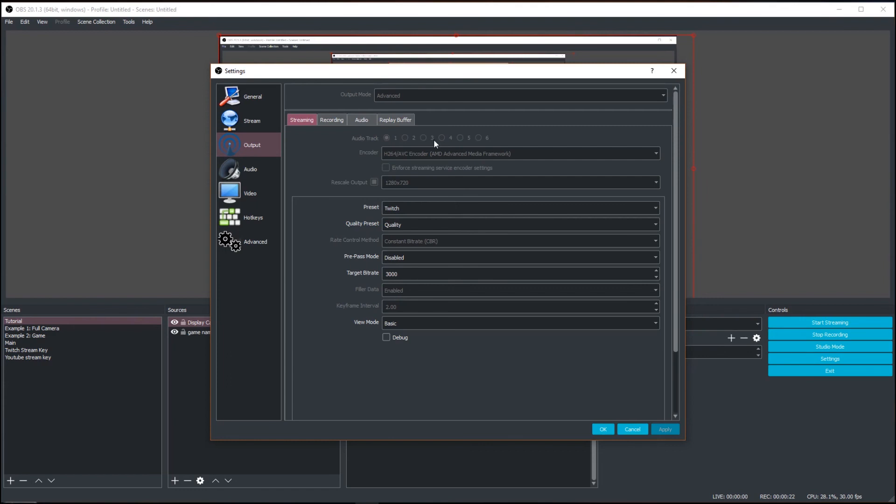
left_click(404, 210)
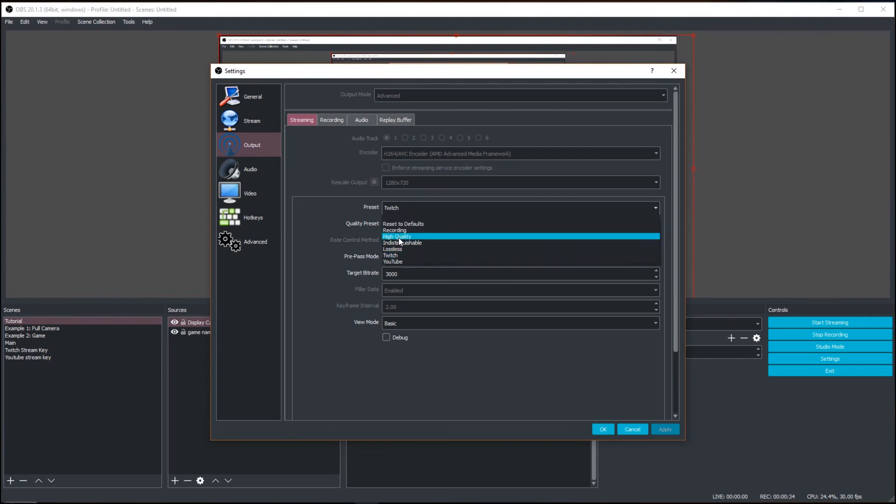
left_click(405, 225)
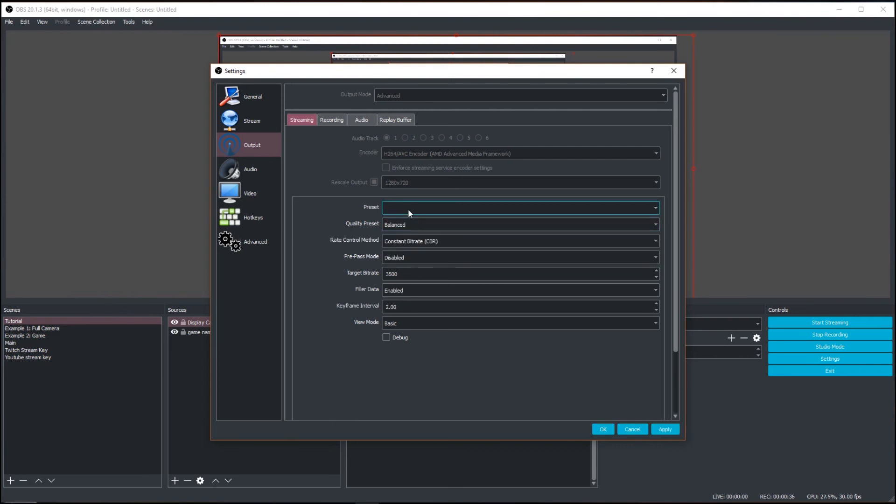
left_click(414, 208)
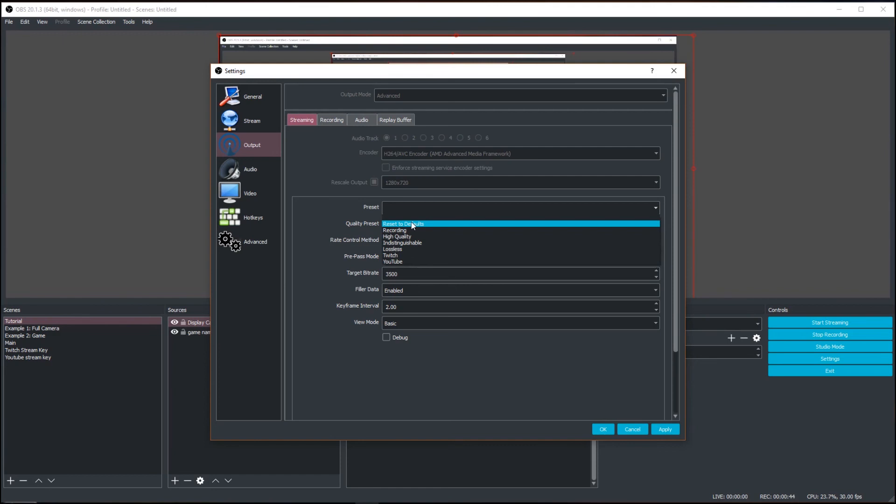
left_click(401, 257)
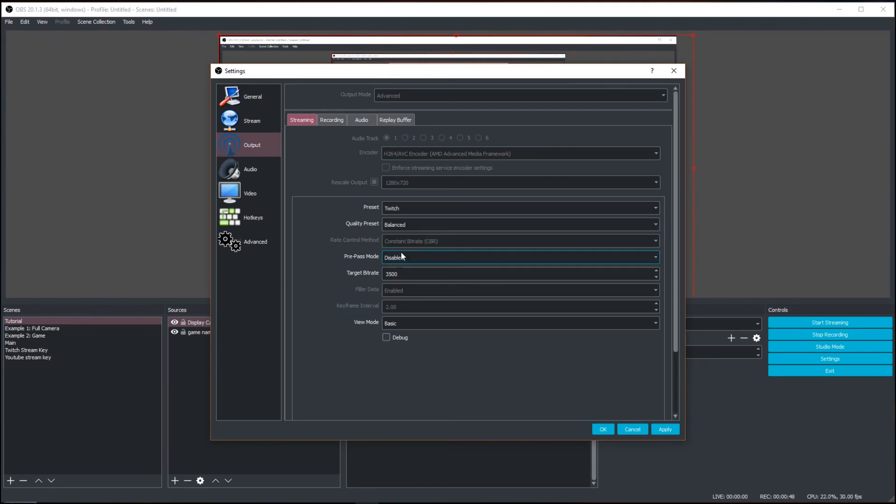
left_click(518, 208)
left_click(405, 261)
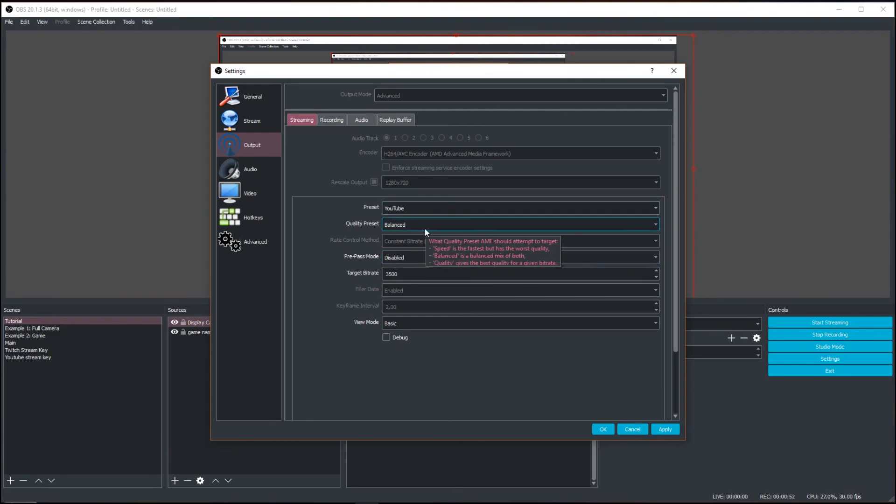
mouse_move(424, 226)
left_click(408, 208)
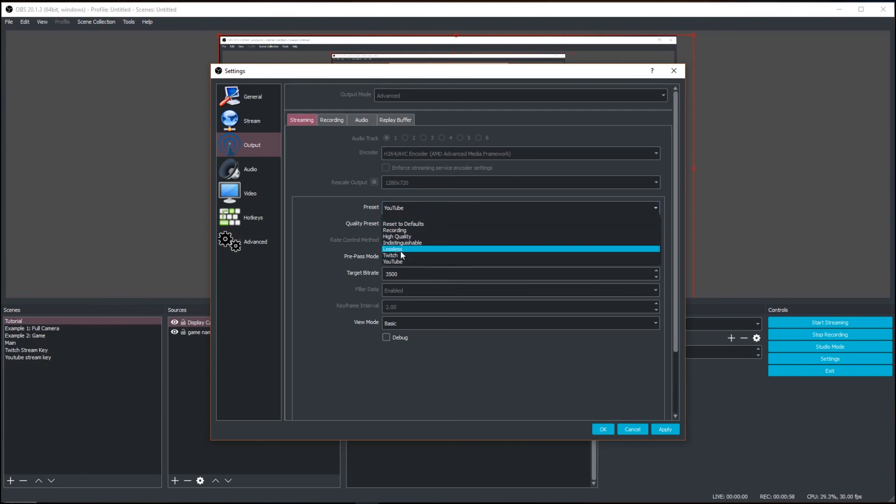
left_click(399, 255)
left_click(395, 209)
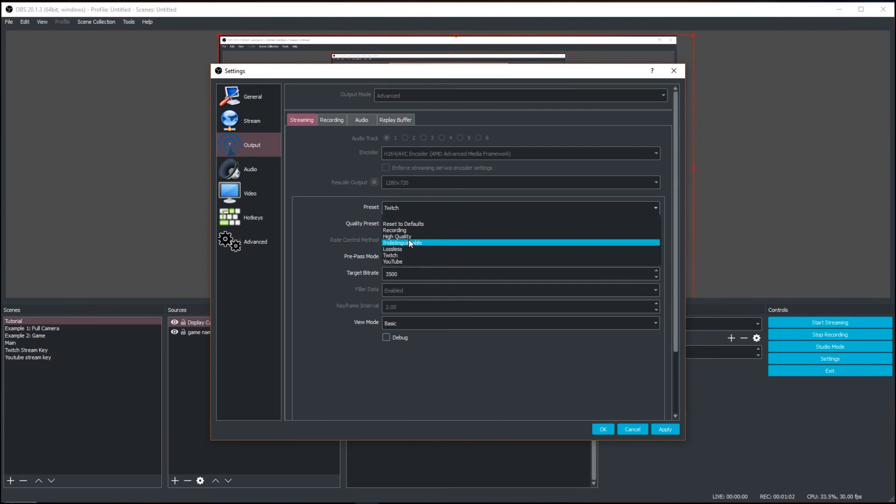
left_click(322, 218)
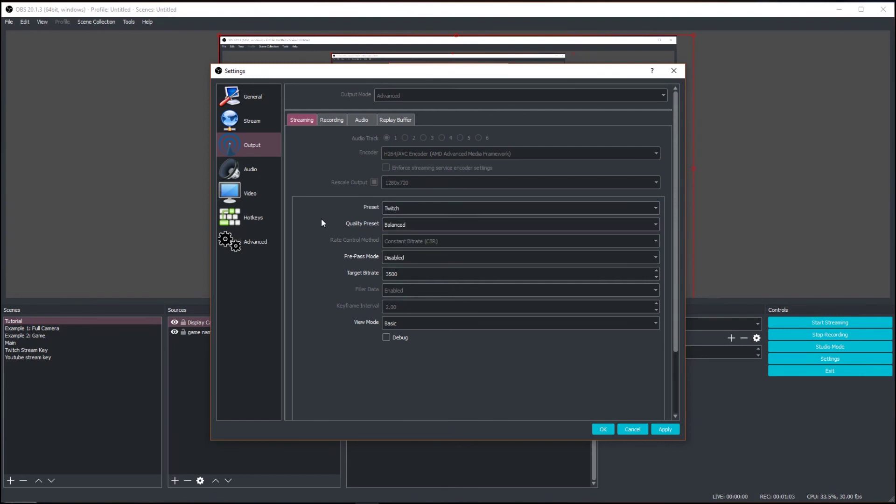
left_click(411, 227)
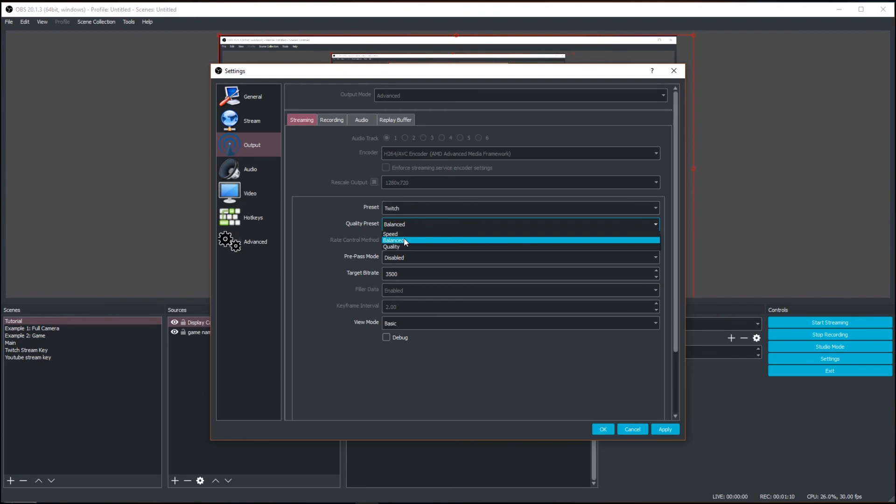
left_click(326, 202)
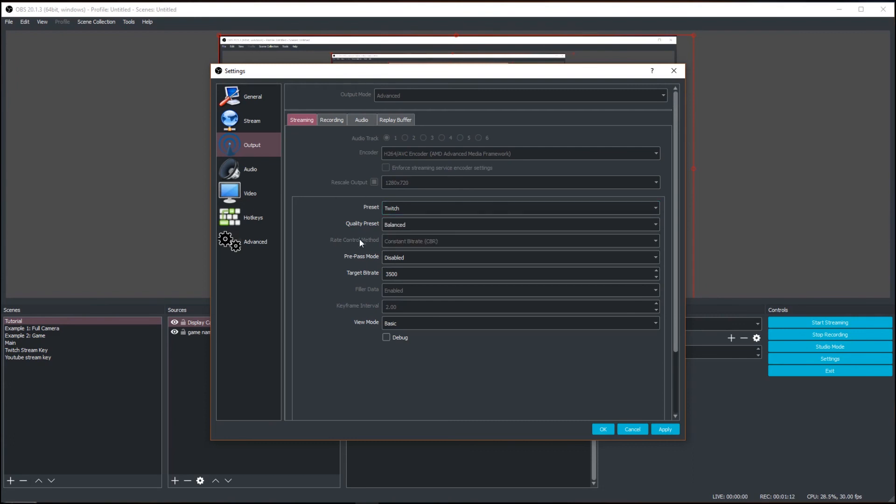
Replace the 3500 target bitrate with 2500, then move to the Recording output settings.
left_click(407, 273)
left_click_drag(408, 275, 381, 267)
left_click(324, 118)
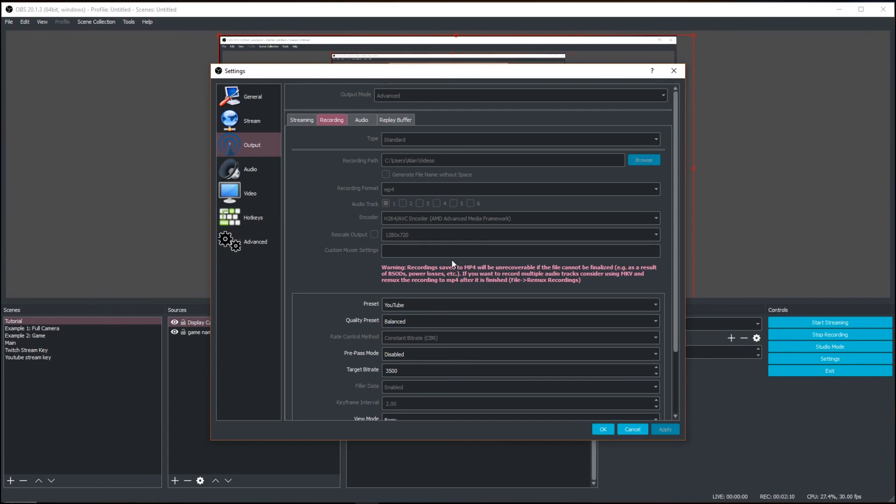
scroll(391, 326, "down", 1)
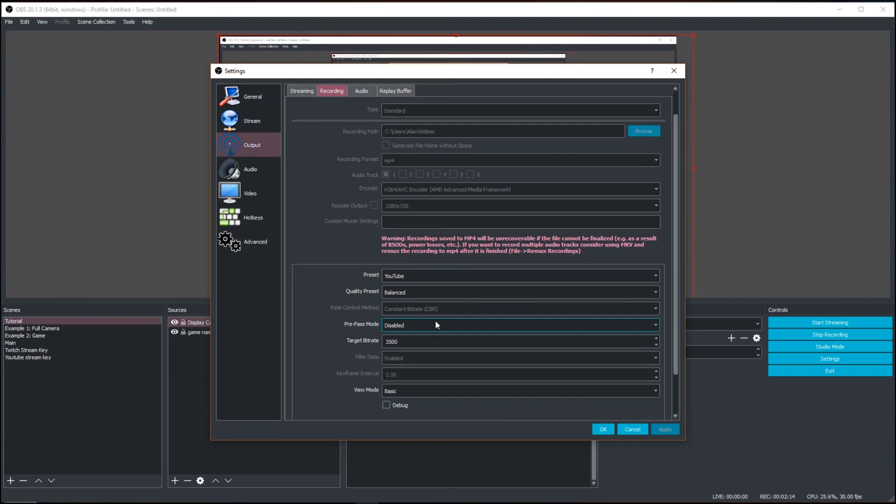
scroll(324, 173, "up", 1)
Review the Audio track bitrates and the disabled Replay Buffer, then go to the Audio device settings.
left_click(362, 120)
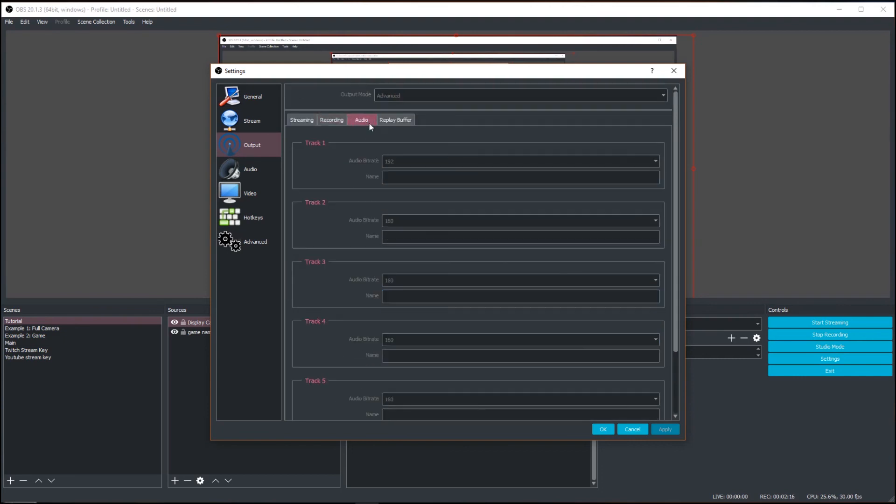
left_click(392, 121)
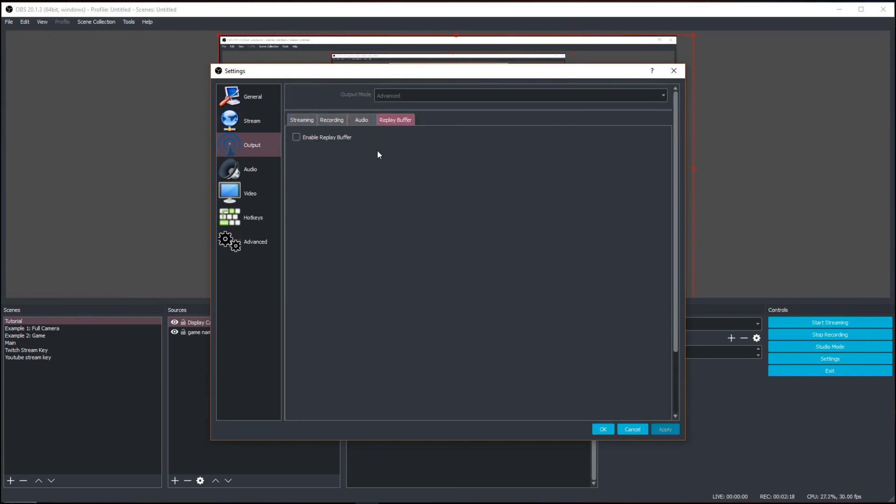
left_click(253, 169)
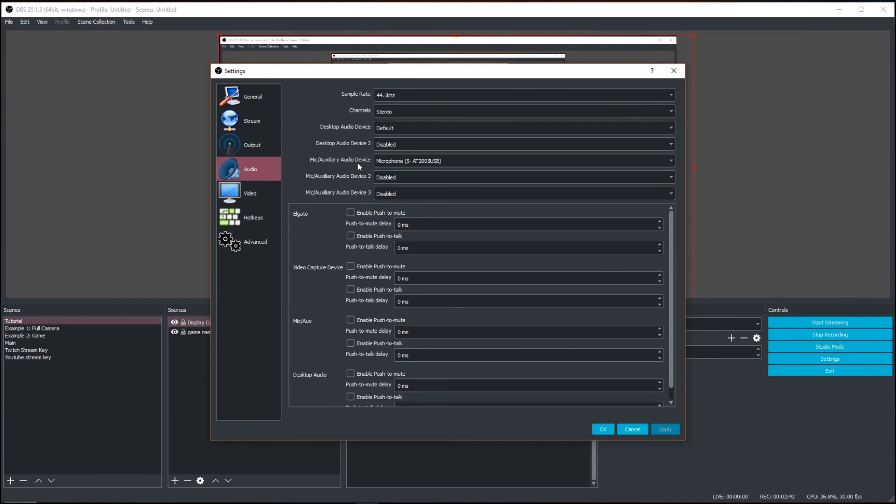
Review the Mic/Auxiliary device list with the AT2005USB microphone and leave it unchanged.
left_click(408, 160)
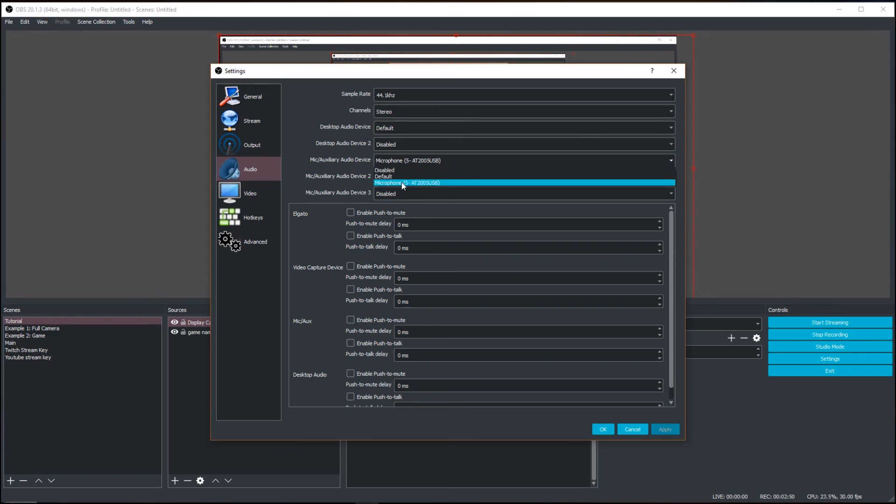
key("Escape")
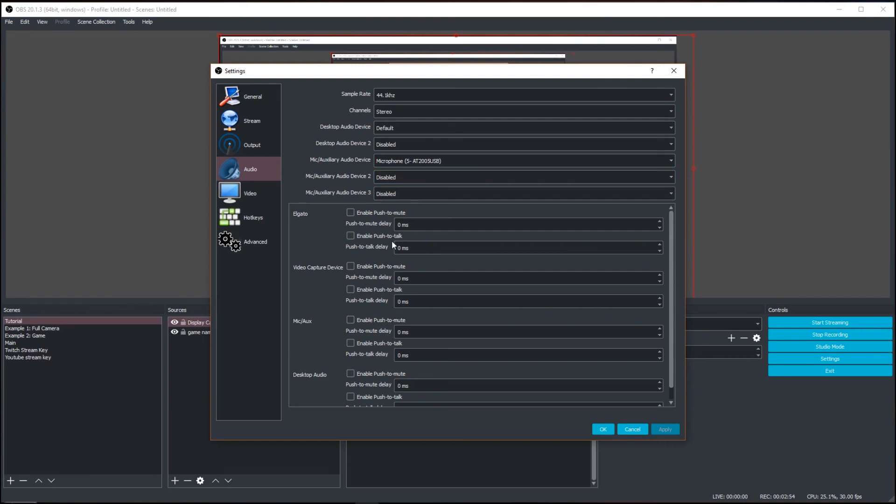
scroll(298, 227, "down", 1)
scroll(311, 248, "up", 1)
left_click(250, 193)
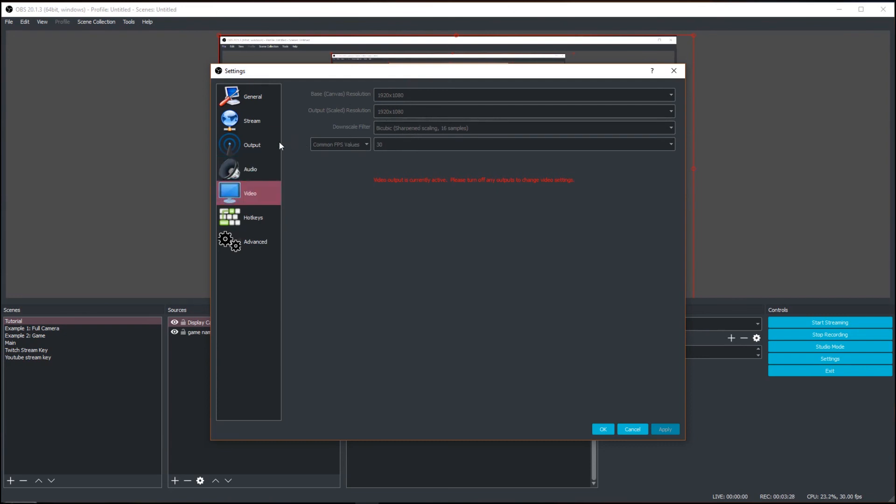
Review the Stream, Output (streaming) and Video pages, then show the Hotkeys page with F1–F4 assigned.
left_click(260, 120)
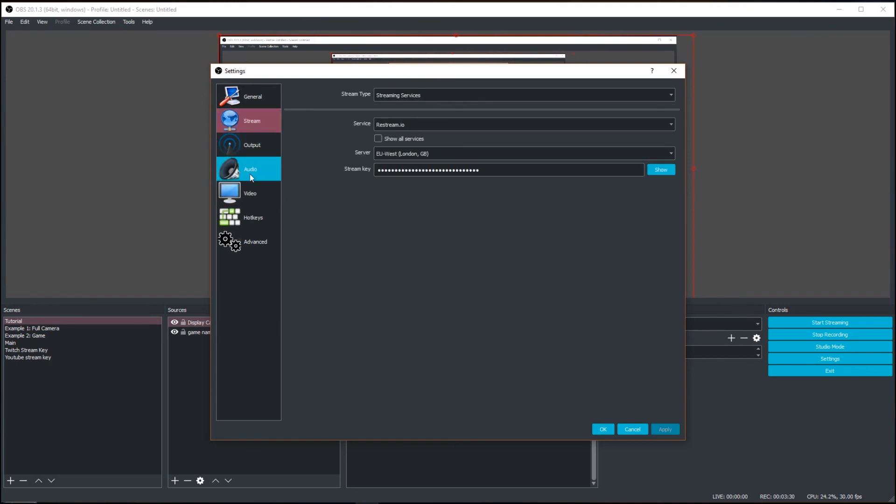
left_click(252, 144)
left_click(302, 119)
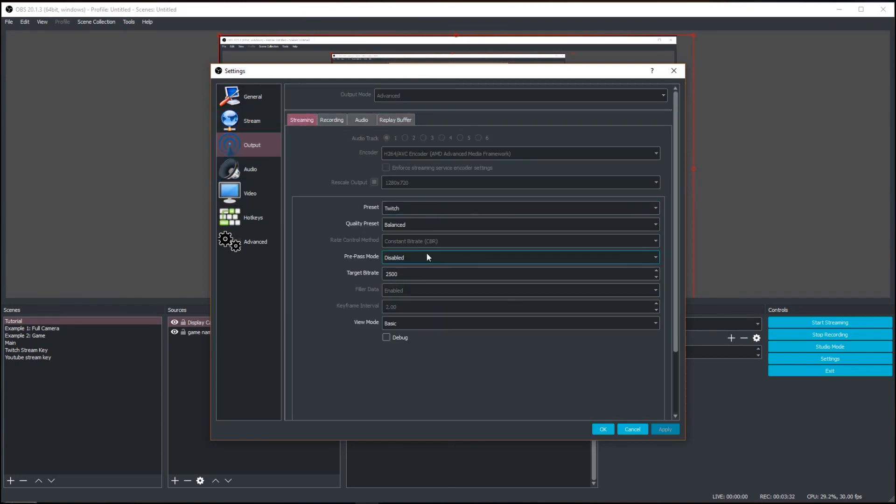
left_click(252, 191)
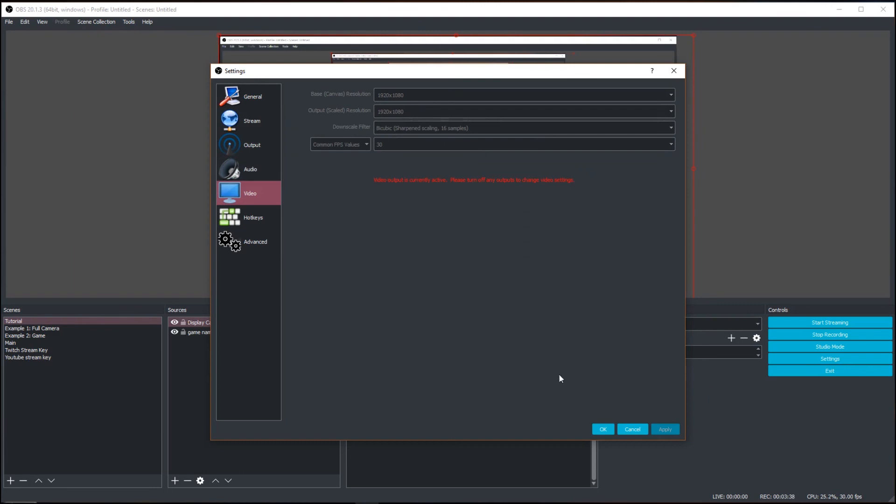
left_click(231, 219)
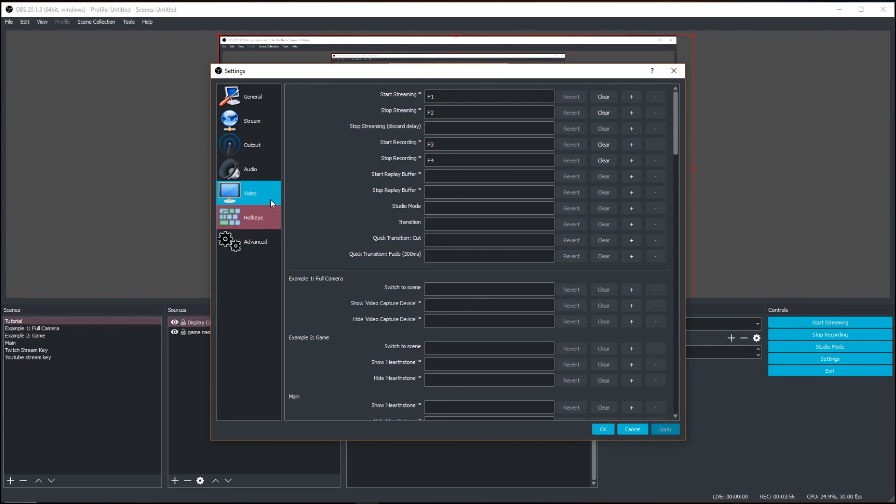
Clear the Start/Stop Streaming and Start/Stop Recording hotkey assignments.
left_click(604, 97)
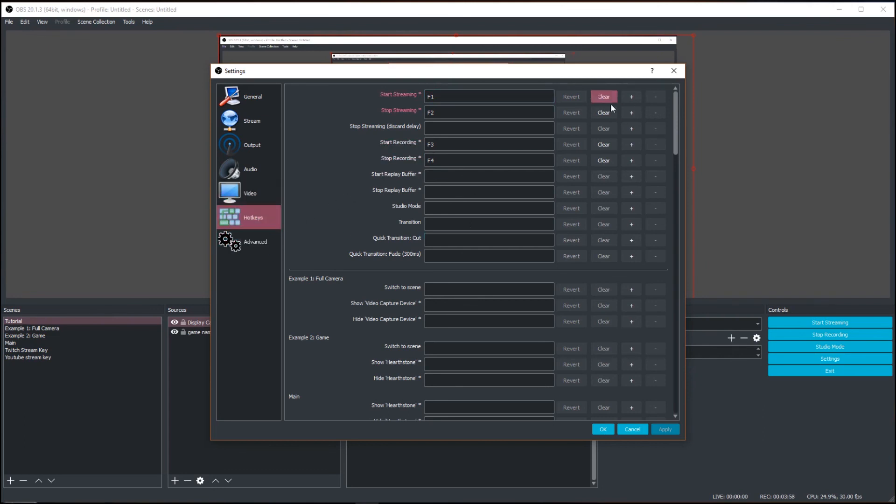
left_click(604, 112)
left_click(604, 145)
left_click(604, 160)
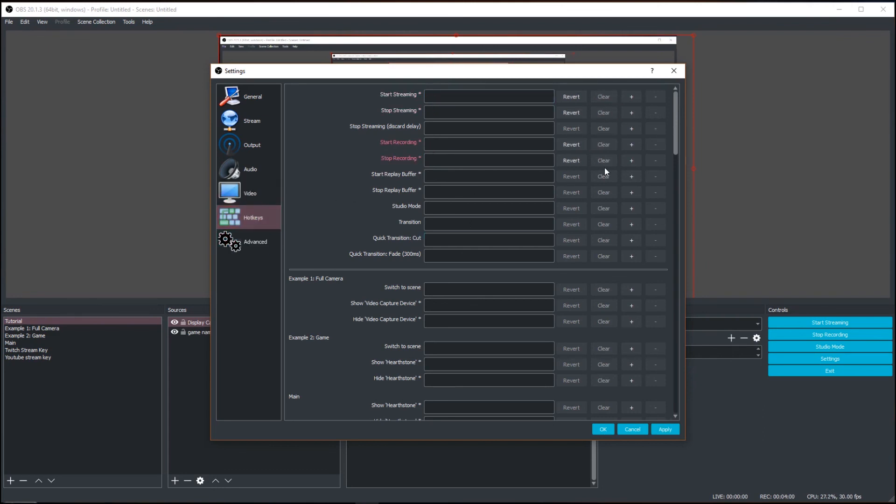
scroll(344, 248, "down", 2)
scroll(363, 202, "up", 2)
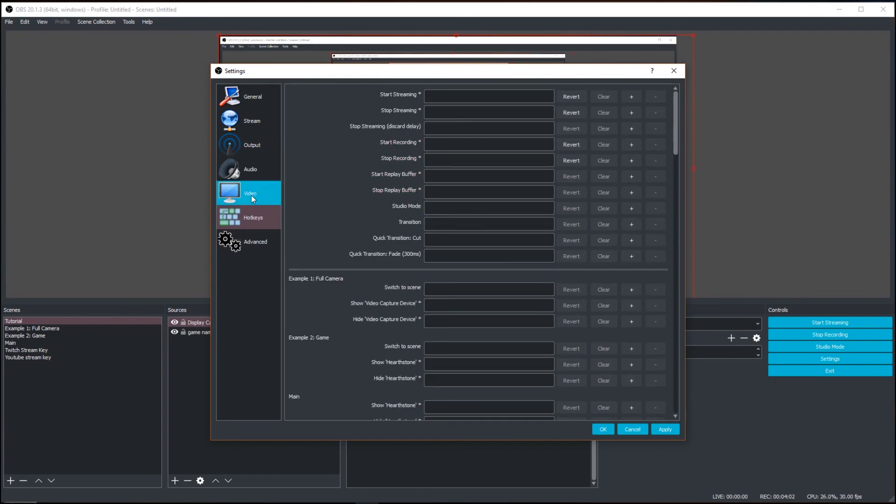
left_click(490, 112)
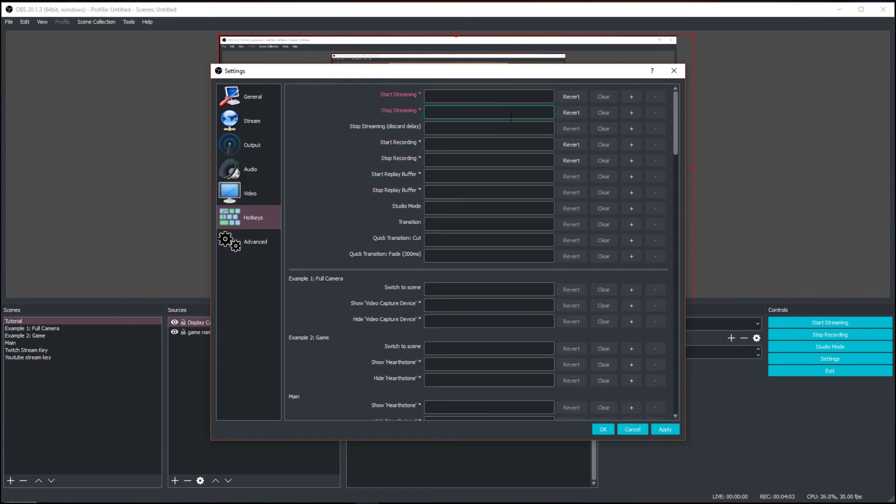
Keep High process priority in Advanced, then apply and confirm the settings.
left_click(259, 238)
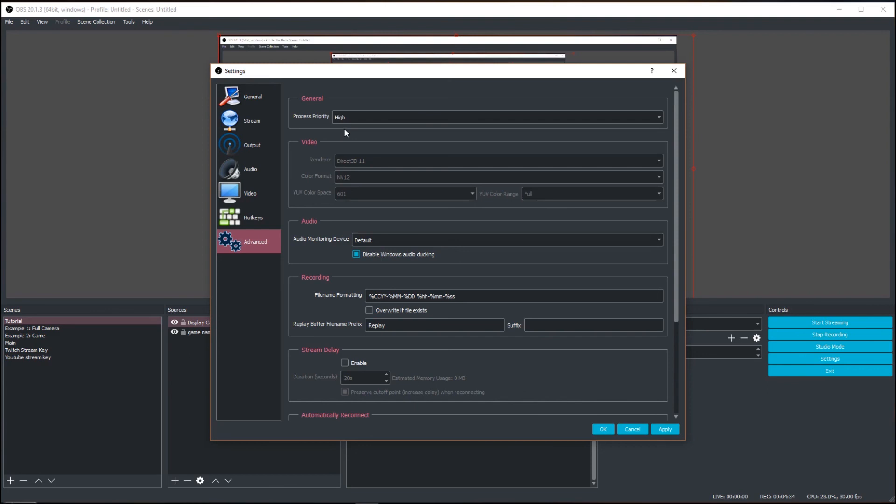
left_click(352, 119)
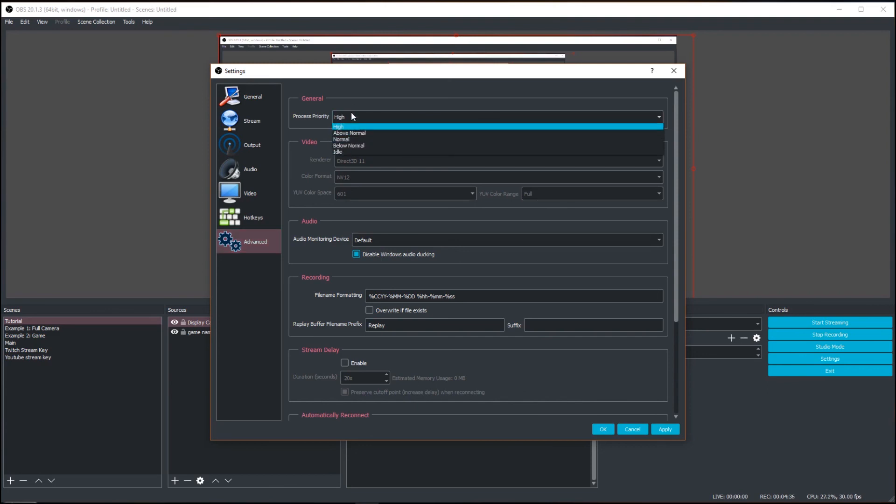
left_click(355, 99)
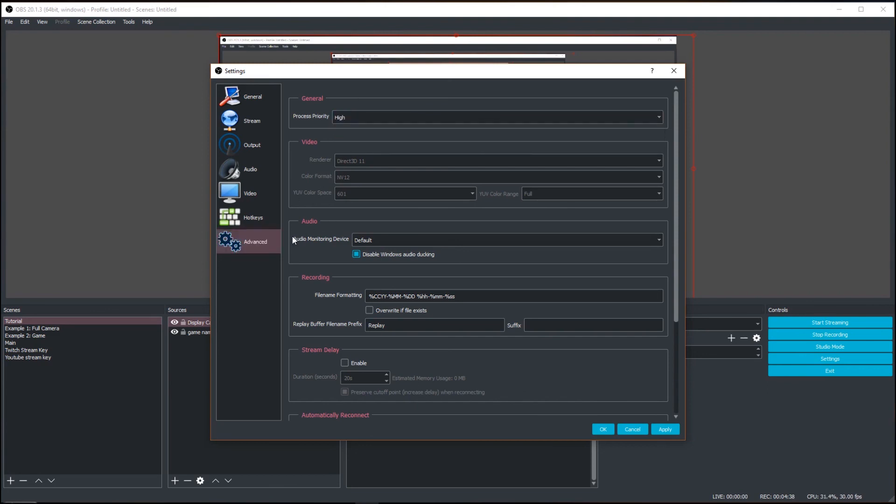
scroll(292, 237, "down", 5)
scroll(292, 236, "down", 1)
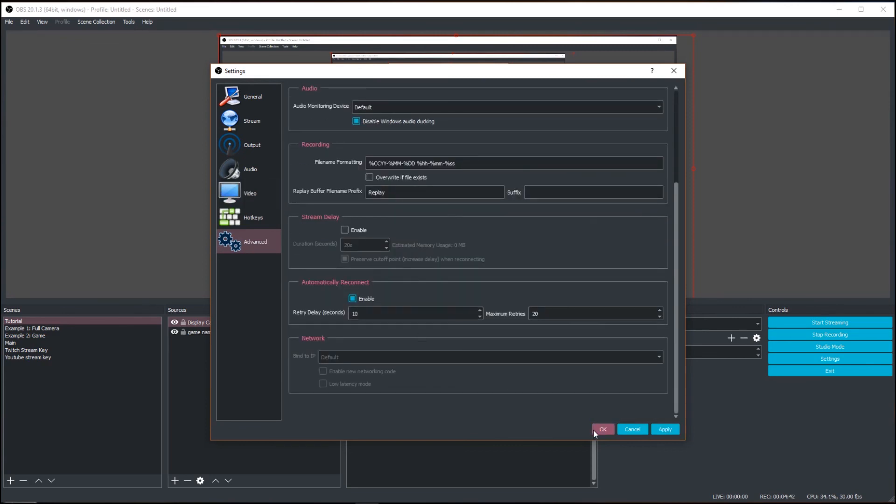
left_click(666, 429)
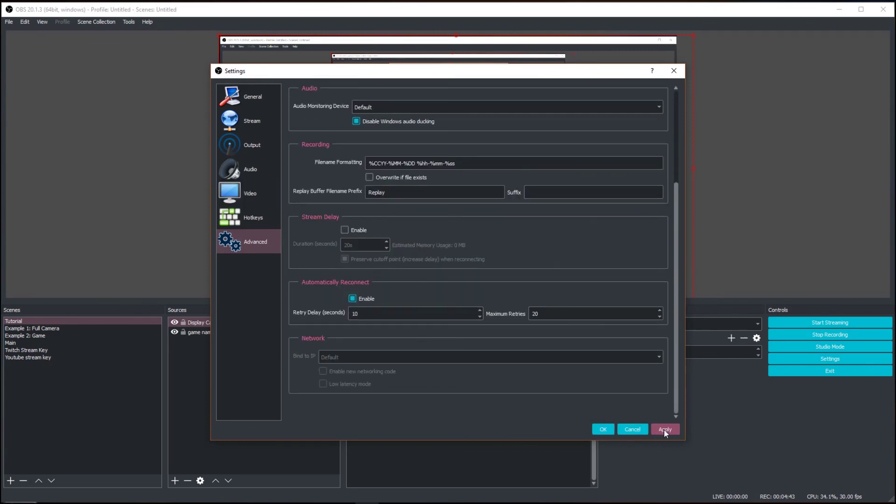
left_click(604, 430)
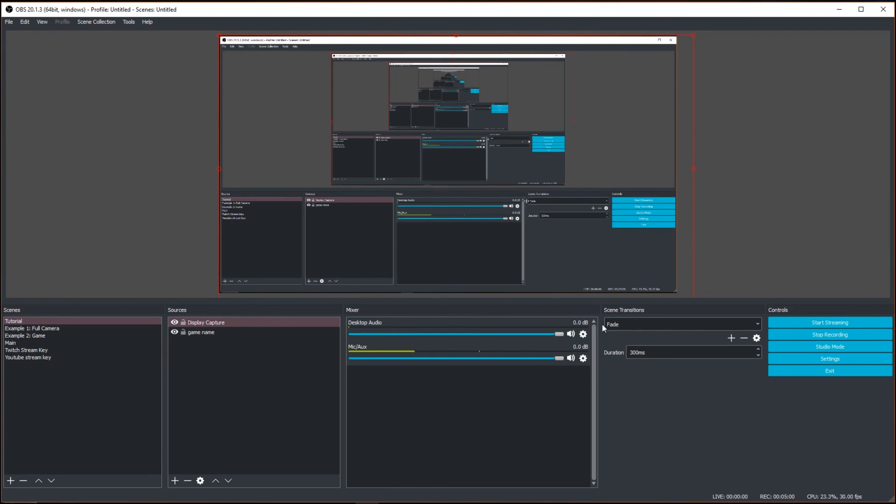
Set the scene transition to Cut instead of Fade, checking the addable transition types without adding one.
left_click(231, 322)
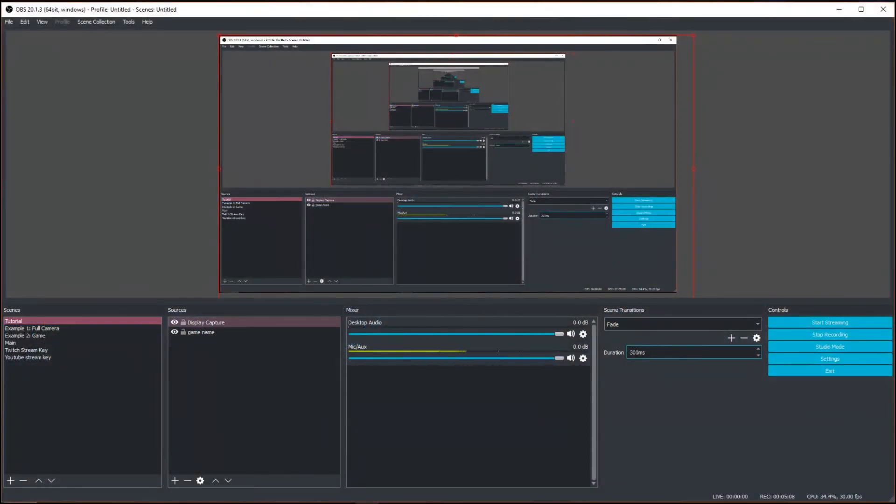
left_click(668, 324)
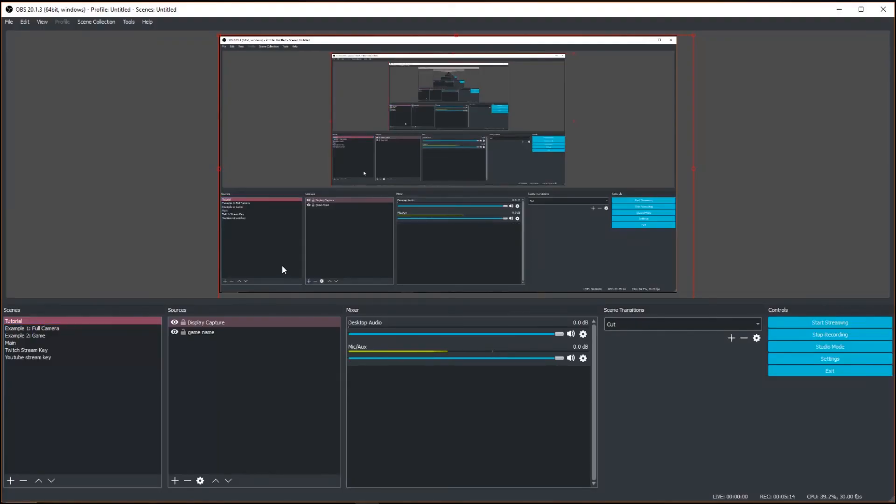
left_click(732, 338)
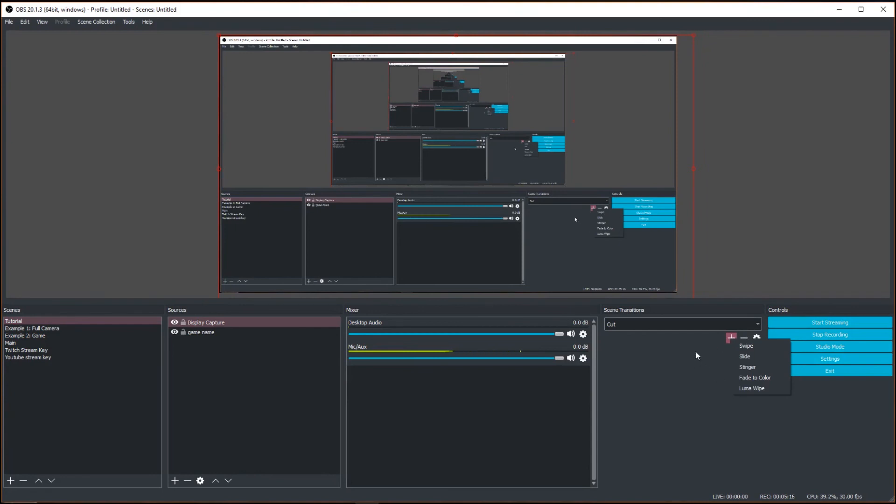
left_click(674, 417)
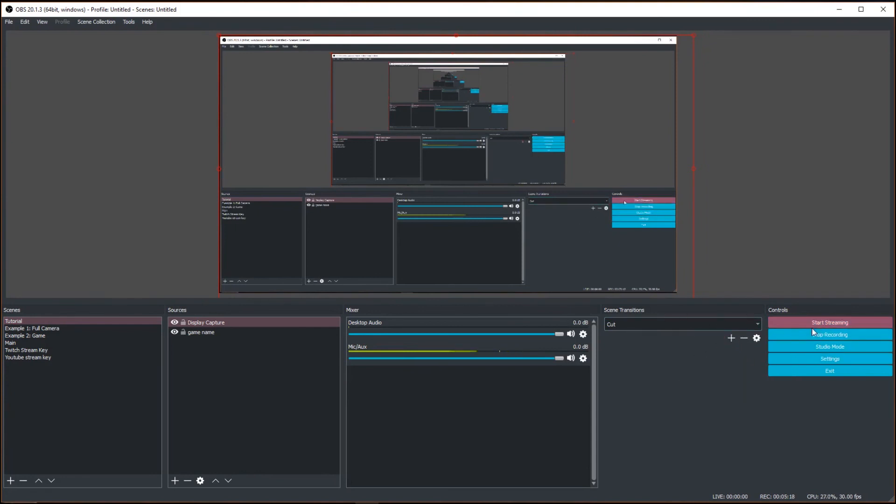
left_click(833, 348)
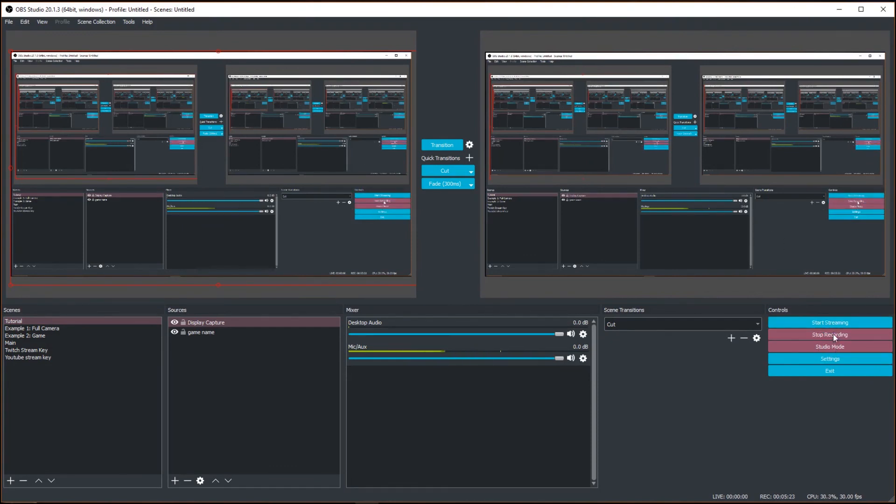
left_click(830, 350)
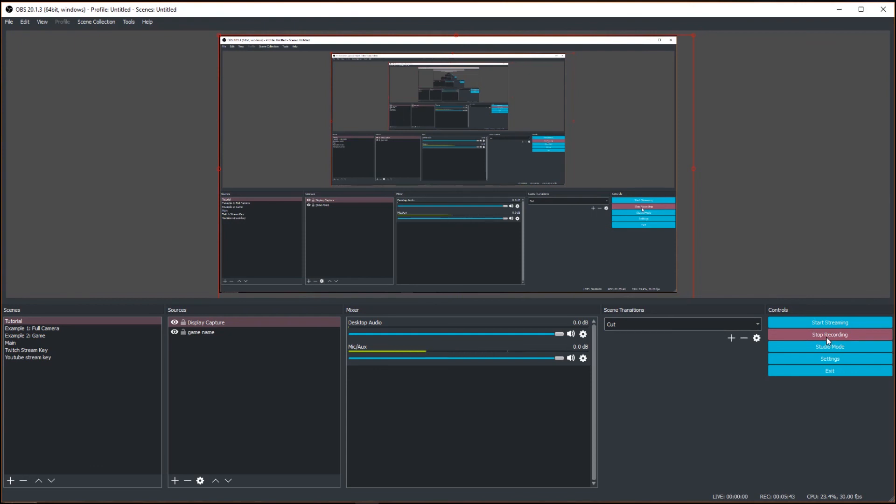
left_click(28, 350)
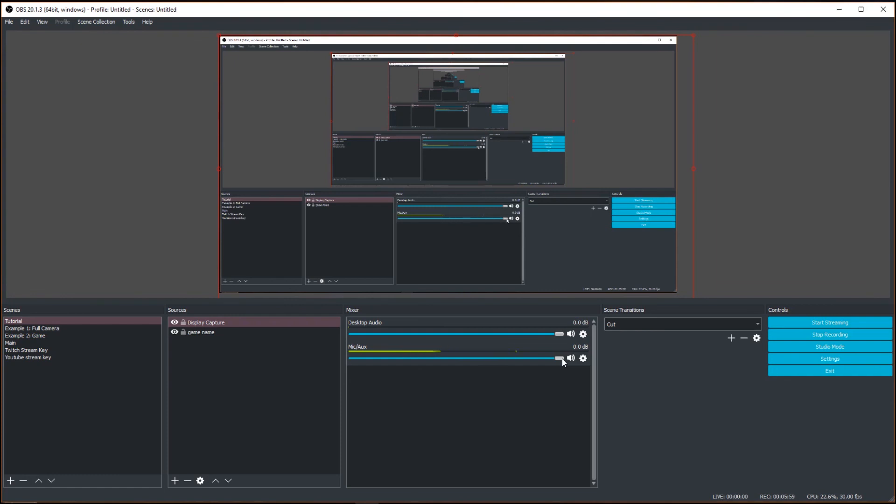
left_click_drag(562, 359, 530, 362)
left_click_drag(528, 361, 496, 361)
left_click_drag(490, 360, 559, 359)
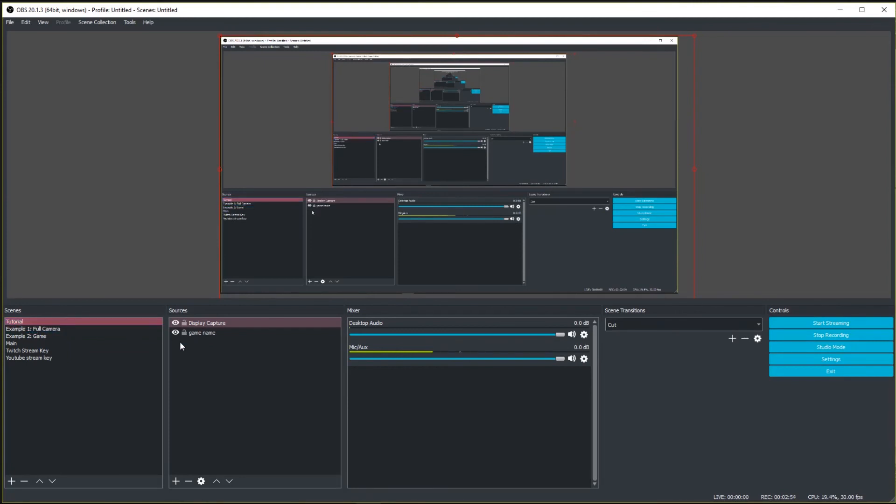
left_click(175, 482)
Add a Video Capture Device source named elgato using the Elgato Game Capture HD.
left_click(205, 453)
type("elgato")
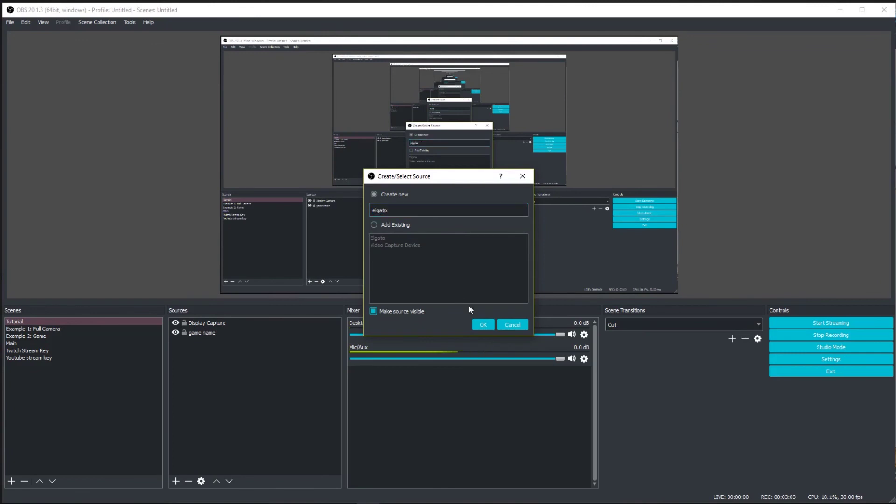
left_click(483, 325)
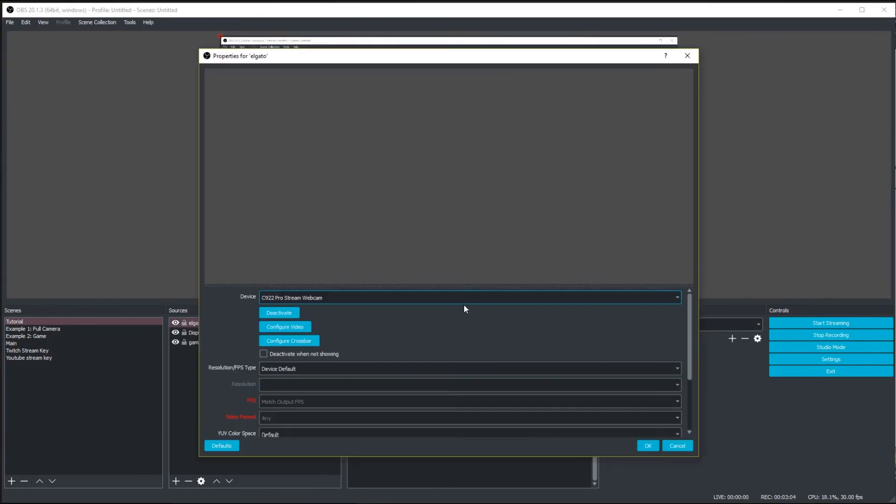
left_click(333, 298)
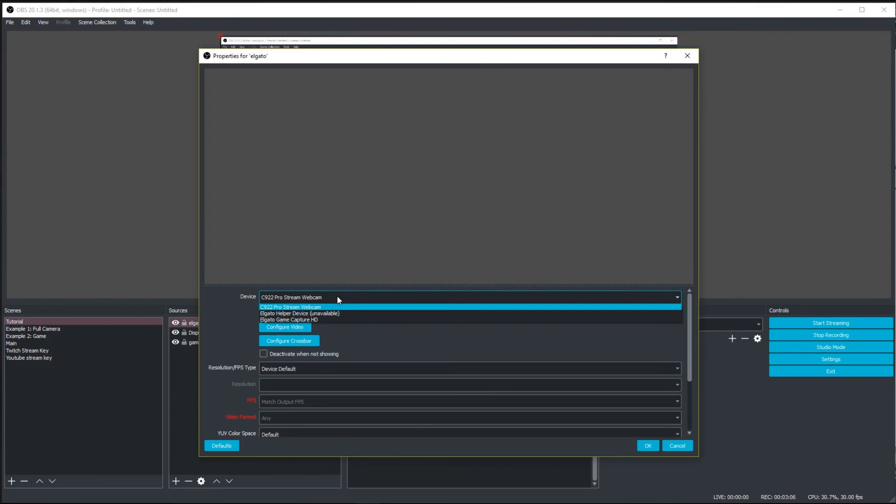
left_click(329, 320)
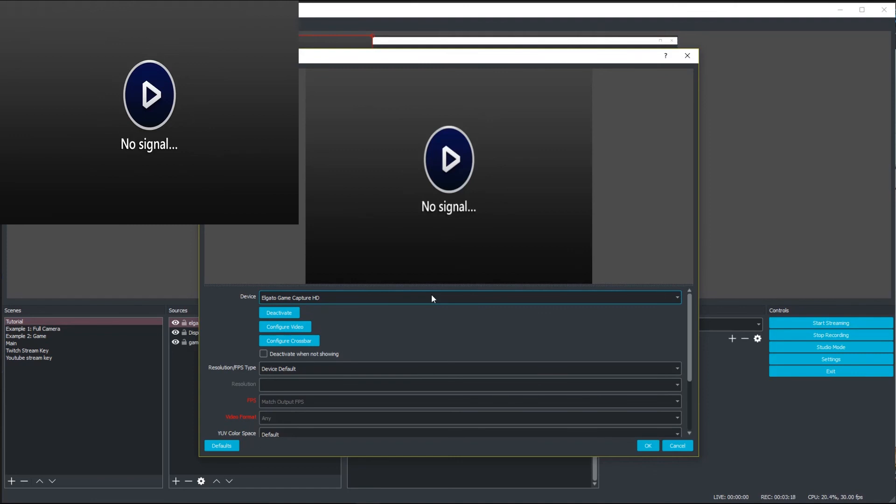
Bring up the Elgato video configuration panel and arrange it beside the source properties.
left_click(293, 327)
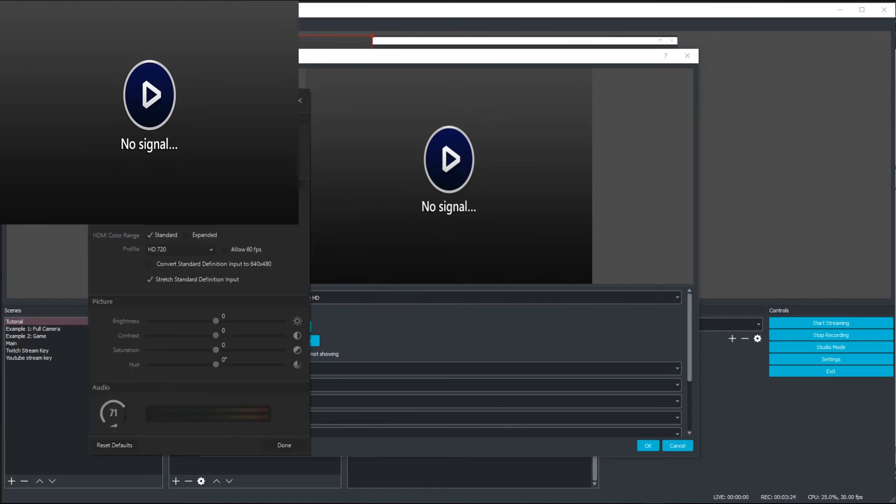
mouse_move(172, 99)
left_mouse_down()
mouse_move(722, 62)
mouse_move(758, 80)
left_mouse_up()
left_click(558, 68)
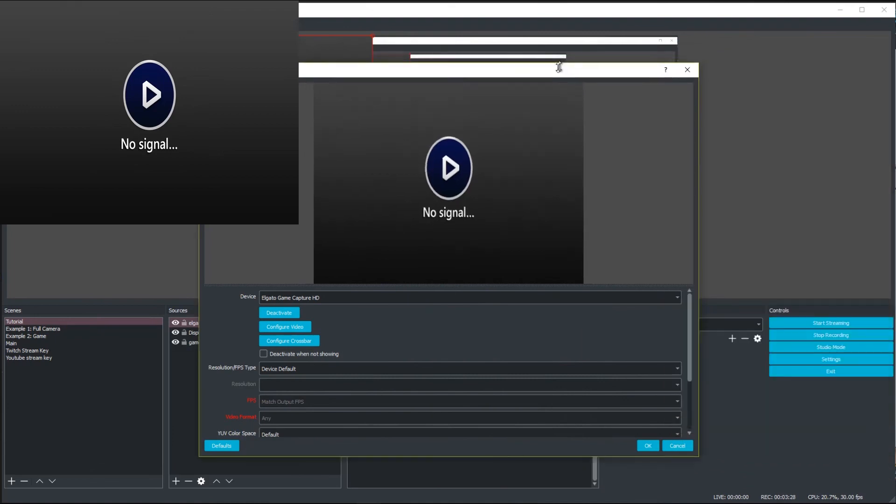
left_click_drag(559, 67, 470, 122)
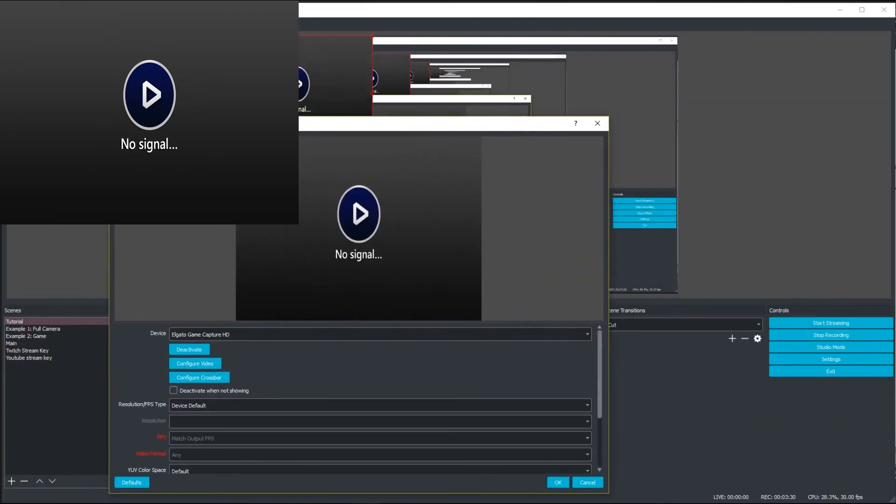
left_click(195, 364)
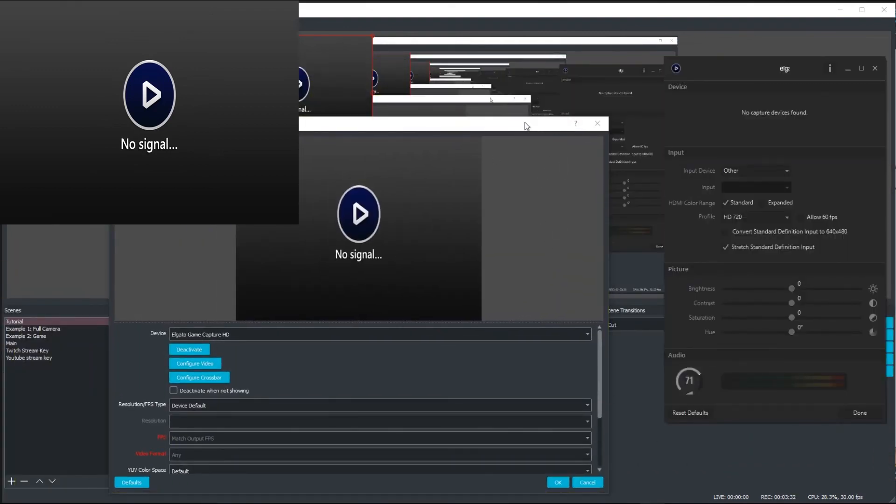
left_click_drag(527, 125, 436, 131)
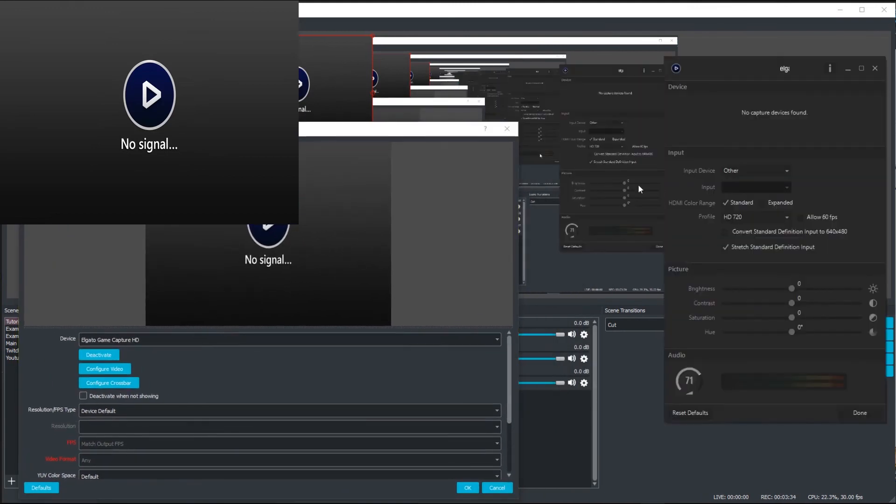
Set the Elgato capture input device to iPad (after PlayStation 3) and finish the device settings.
left_click(752, 170)
left_click(746, 224)
left_click(745, 174)
left_click(740, 246)
left_click(857, 414)
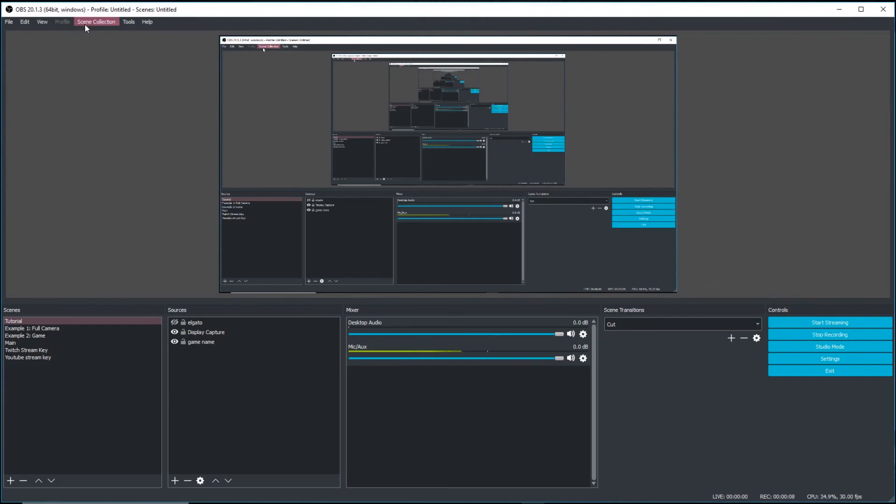
Show the Tools menu listing Captions, Automatic Scene Switcher and Output Timer.
left_click(130, 22)
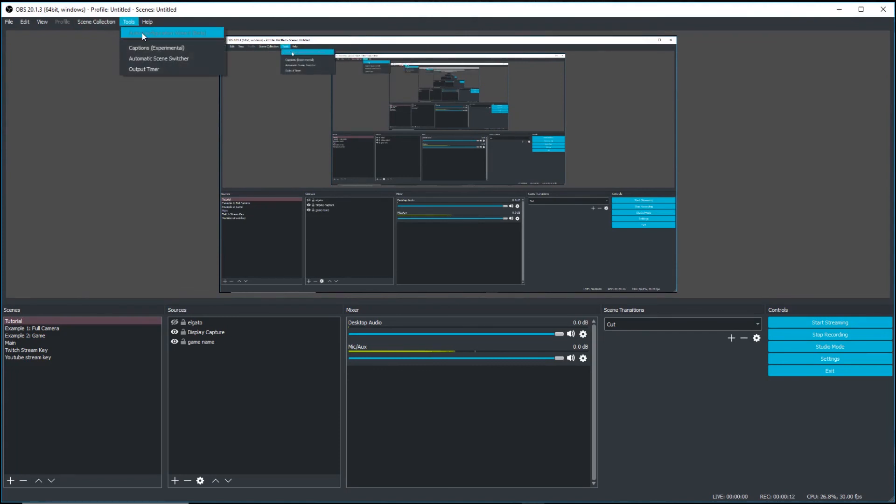